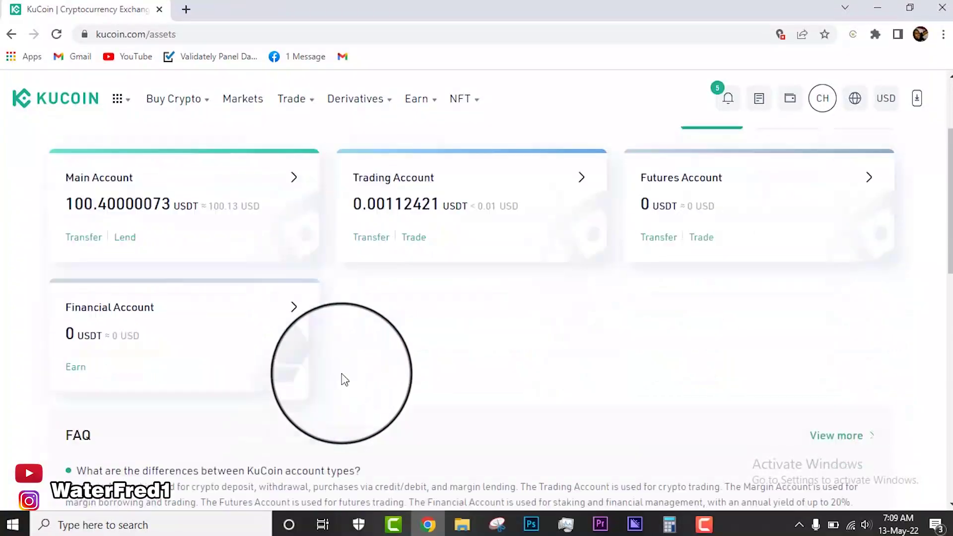
Step: Reload the assets page to refresh balances and reach the P2P entry under Buy Crypto
scroll(347, 383, up, 3)
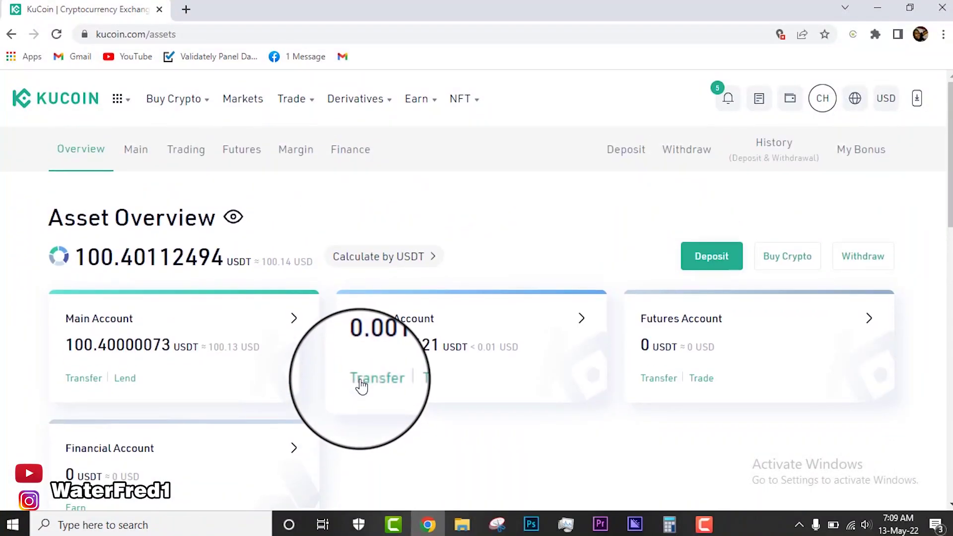
click(57, 34)
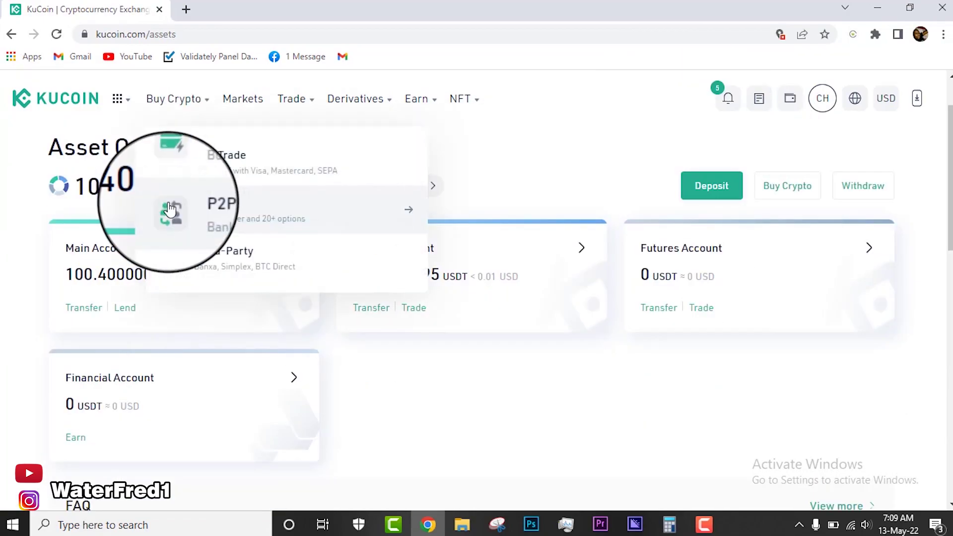
scroll(470, 261, down, 7)
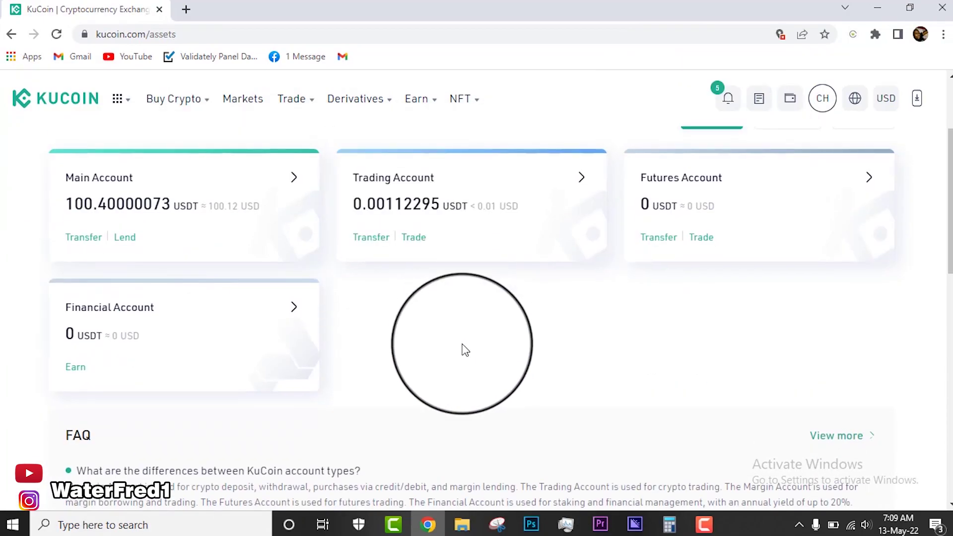
scroll(470, 376, up, 7)
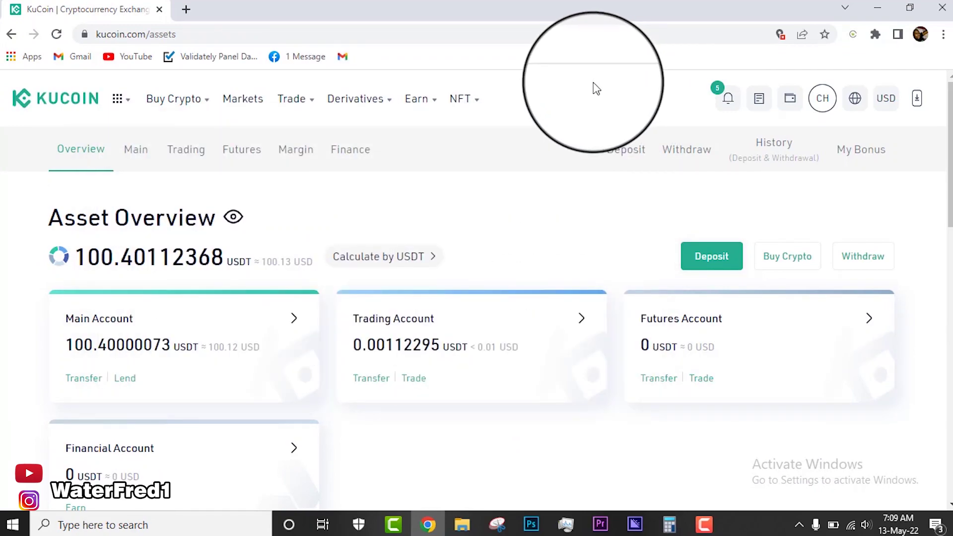
mouse_move(182, 100)
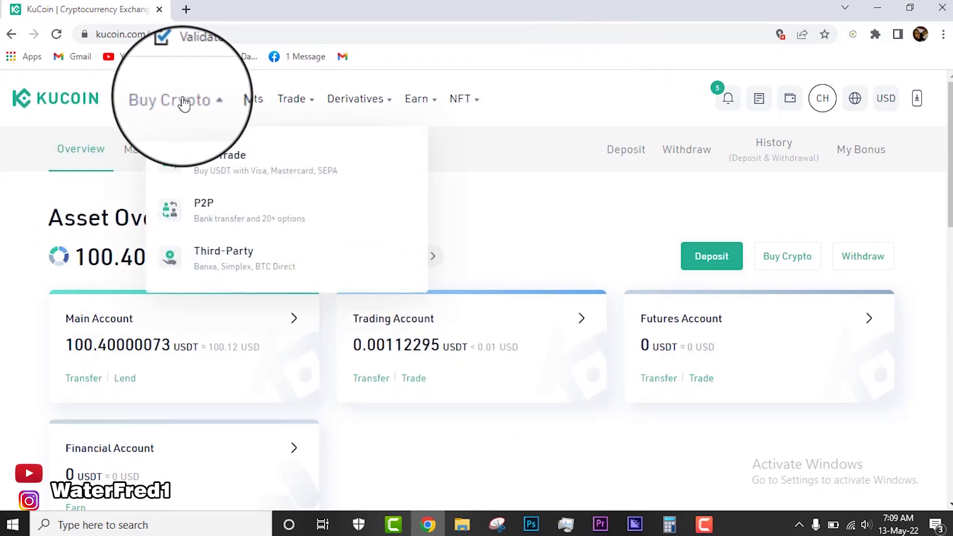
Step: Open the P2P marketplace listing USDT offers priced in NGN
click(212, 215)
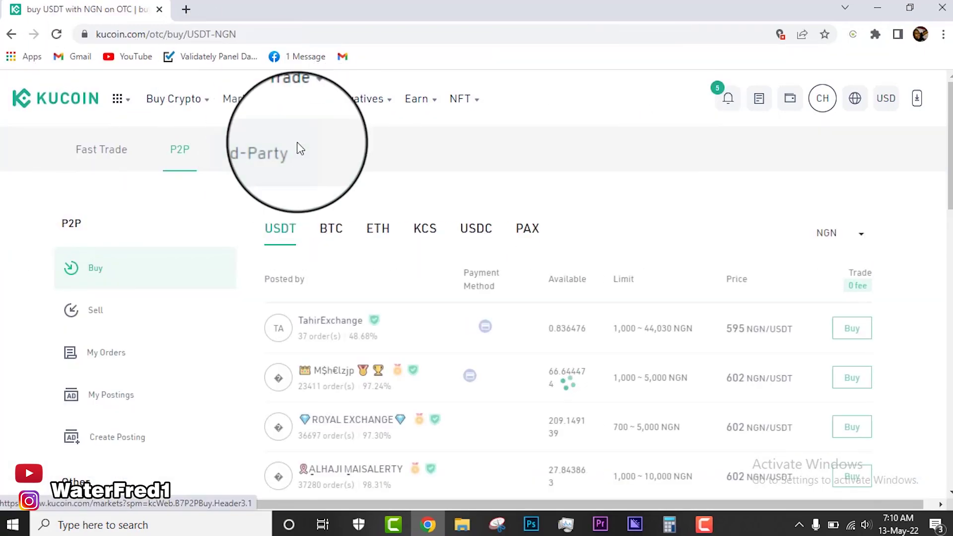
scroll(266, 213, down, 3)
scroll(268, 223, up, 3)
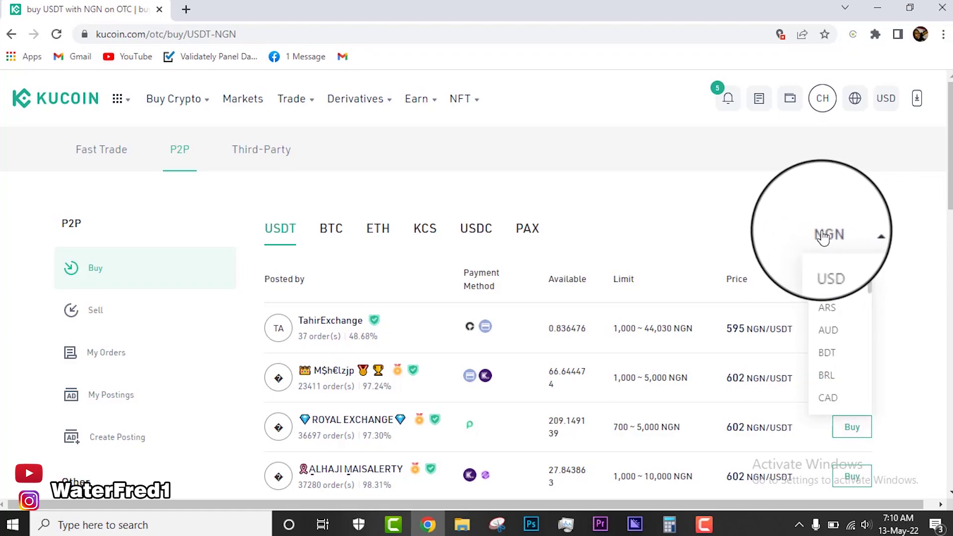
Step: List the P2P USDT offers in USD and review their prices and payment methods
click(833, 268)
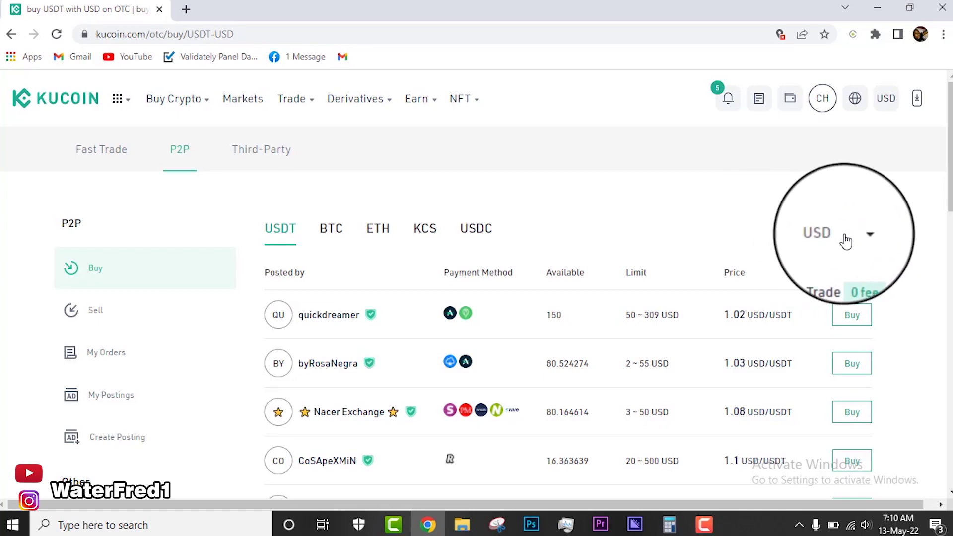
click(830, 270)
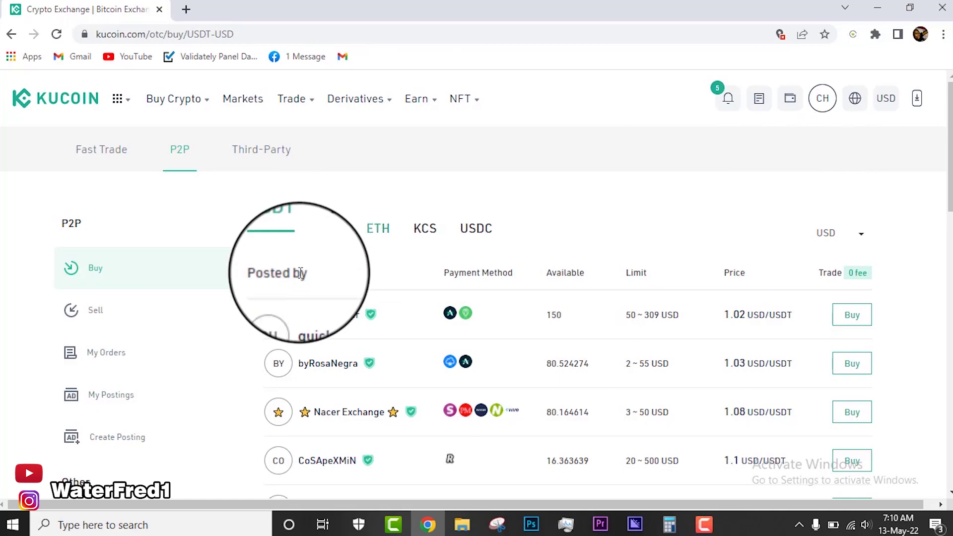
mouse_move(452, 318)
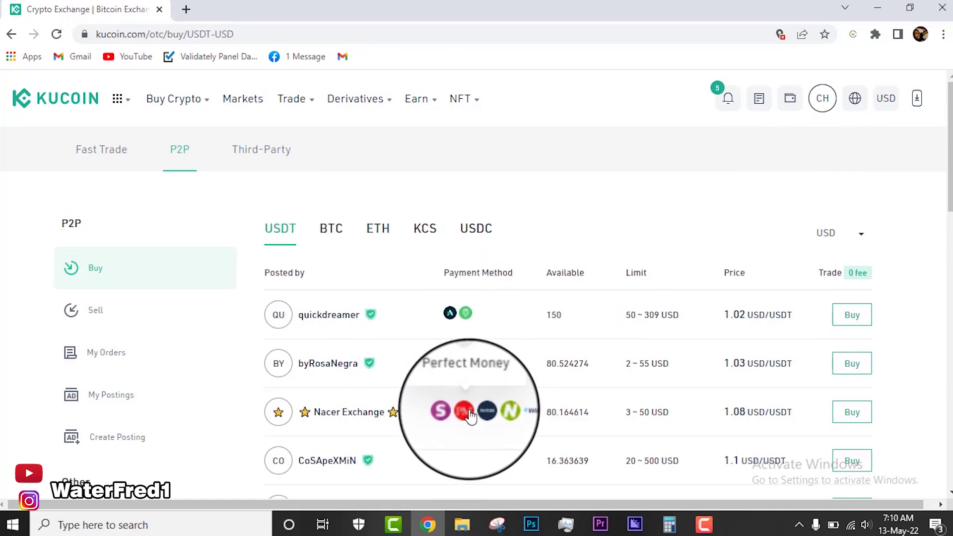
mouse_move(450, 411)
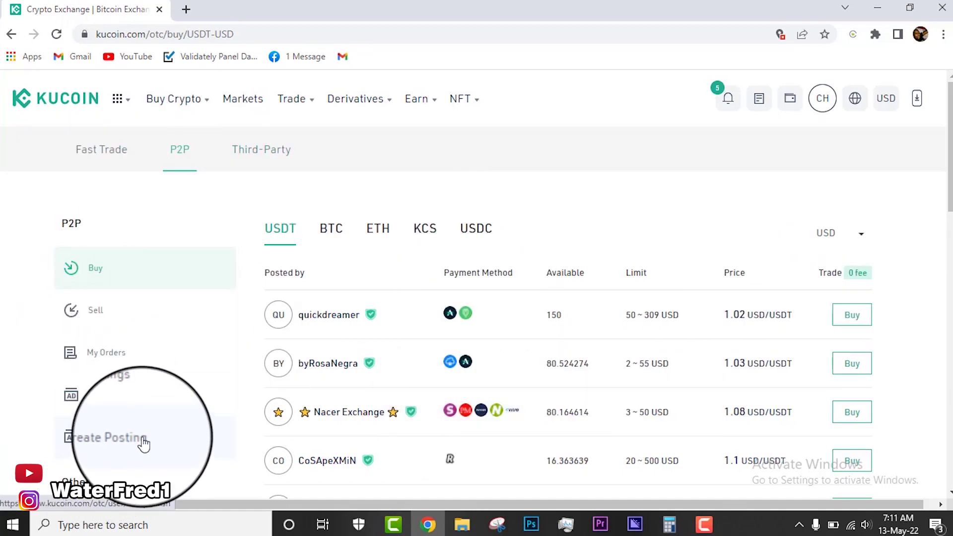
scroll(144, 443, down, 3)
scroll(149, 387, down, 2)
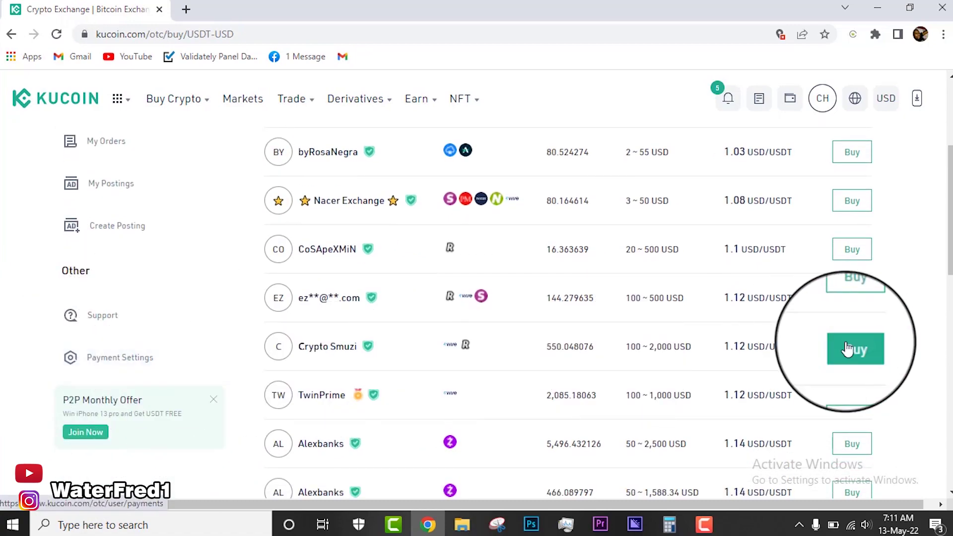
scroll(819, 343, up, 4)
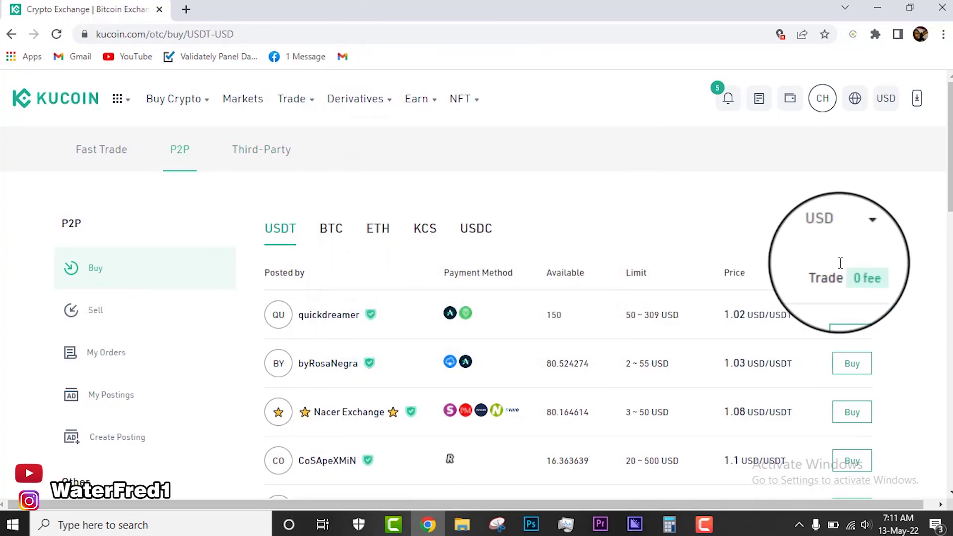
Step: Open the fiat currency list and scroll down to NGN
click(864, 240)
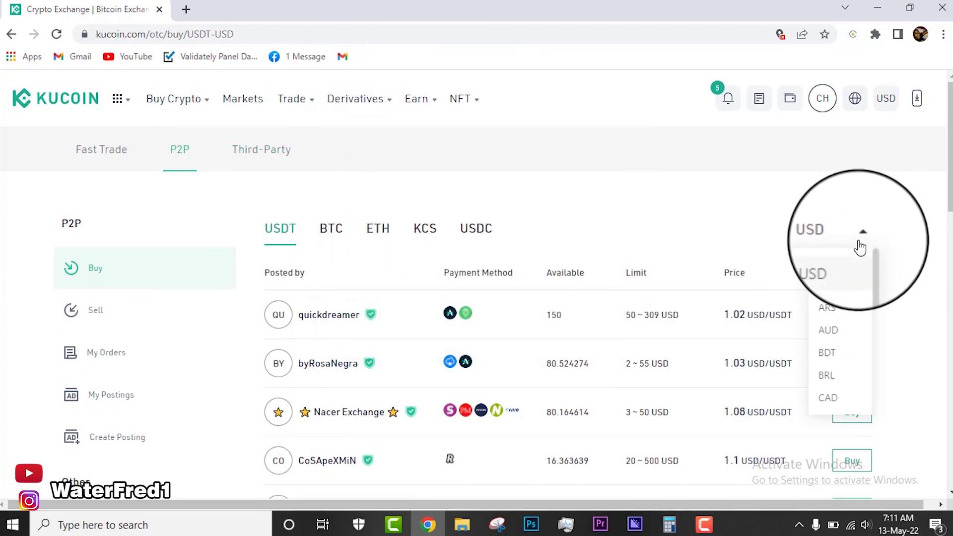
scroll(835, 363, down, 5)
scroll(841, 298, down, 4)
scroll(846, 347, up, 2)
scroll(832, 272, down, 1)
scroll(839, 298, up, 3)
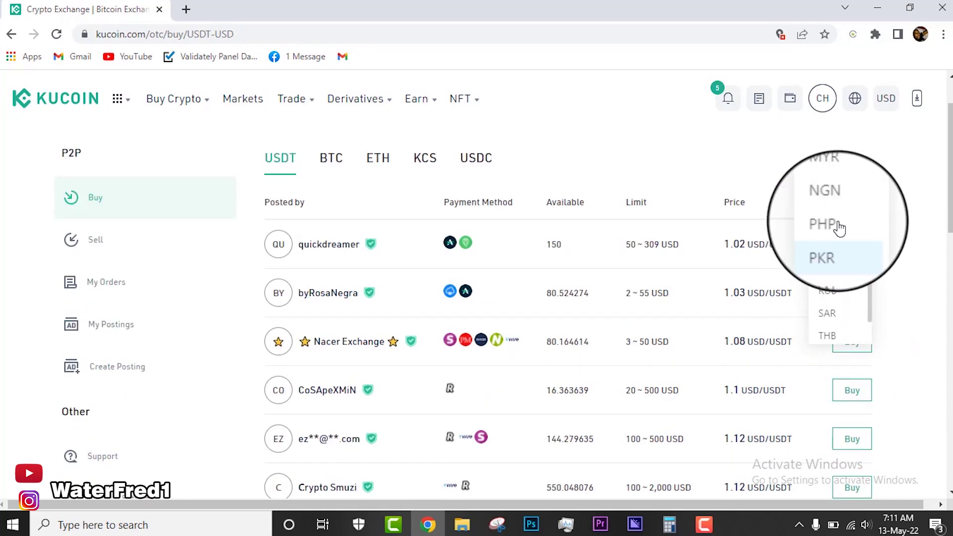
Step: Switch the offers to NGN and scroll down to the 604.35 NGN/USDT offer
click(827, 196)
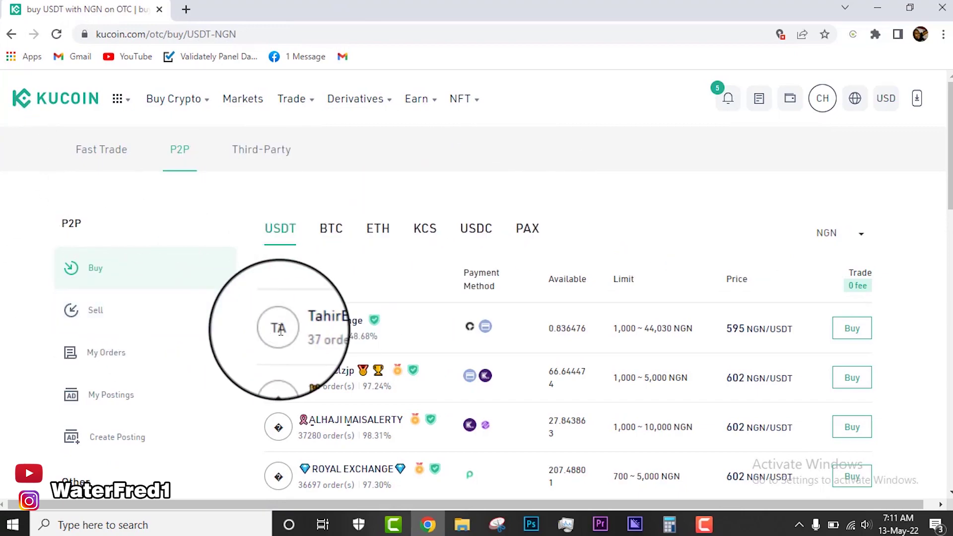
scroll(59, 203, down, 1)
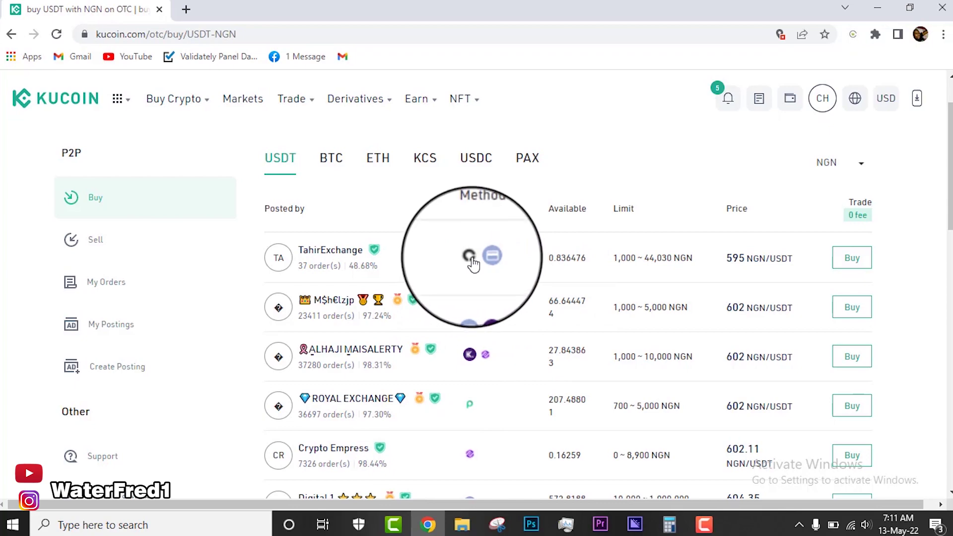
mouse_move(470, 258)
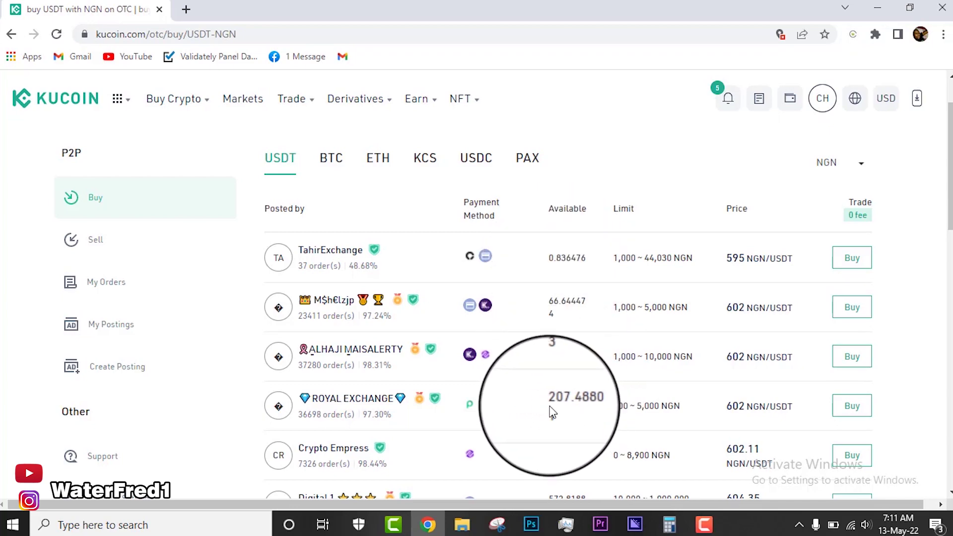
scroll(579, 400, down, 2)
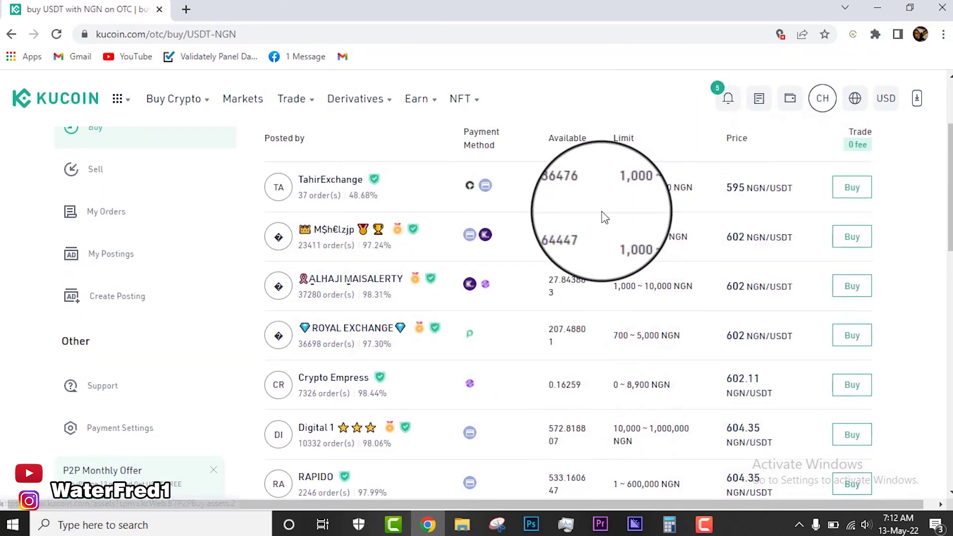
scroll(561, 328, down, 1)
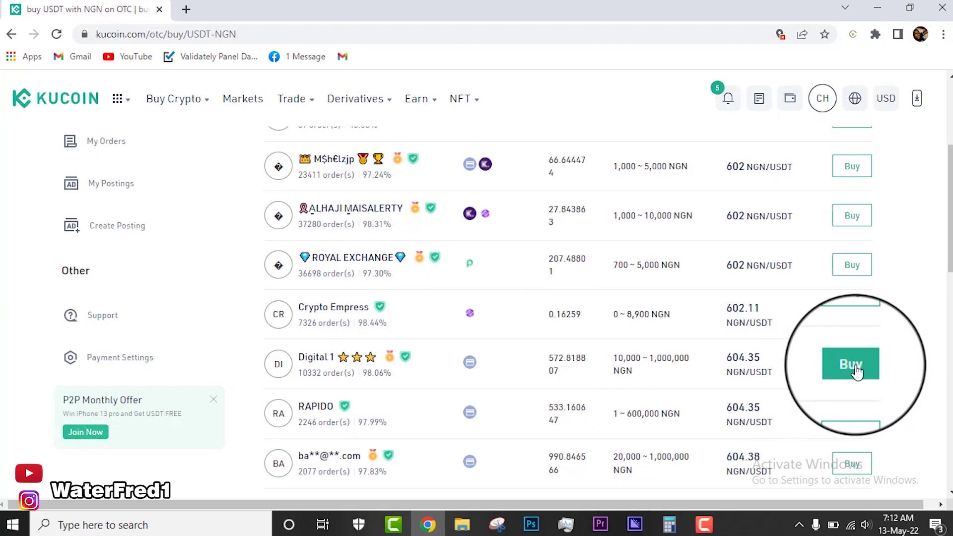
Step: Open the buy form for the 604.35 NGN/USDT offer and enter 50000 NGN
click(852, 368)
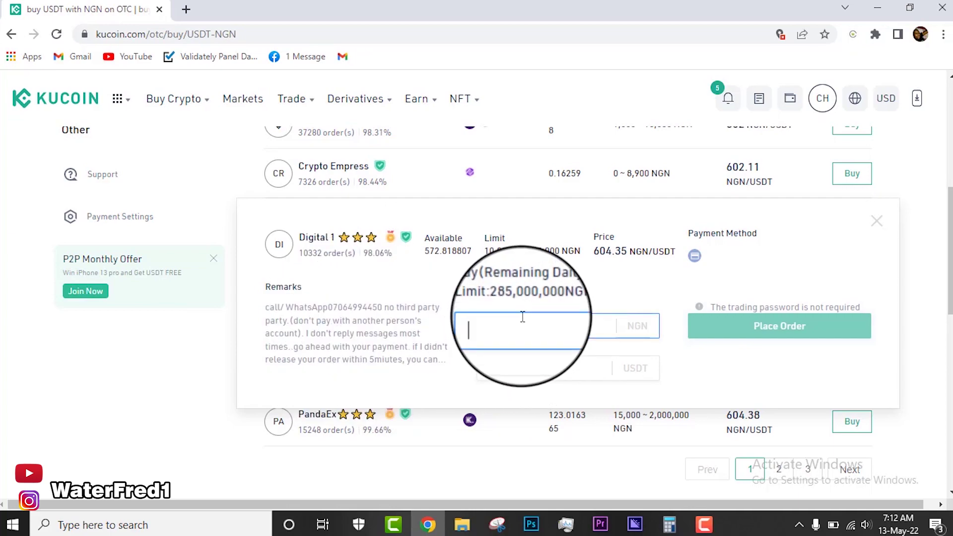
text(50000)
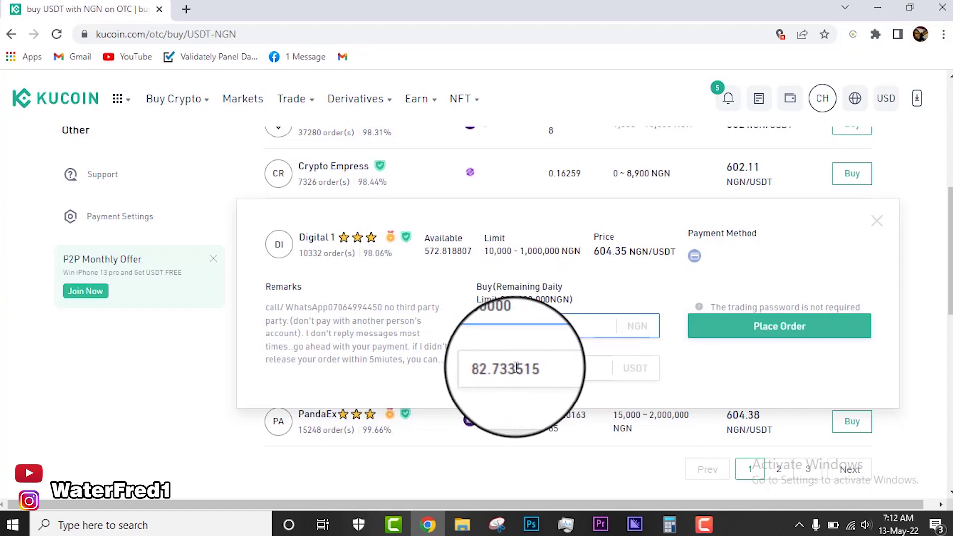
Step: Submit the 50,000 NGN buy order for 82.733515 USDT and review its order page
click(776, 332)
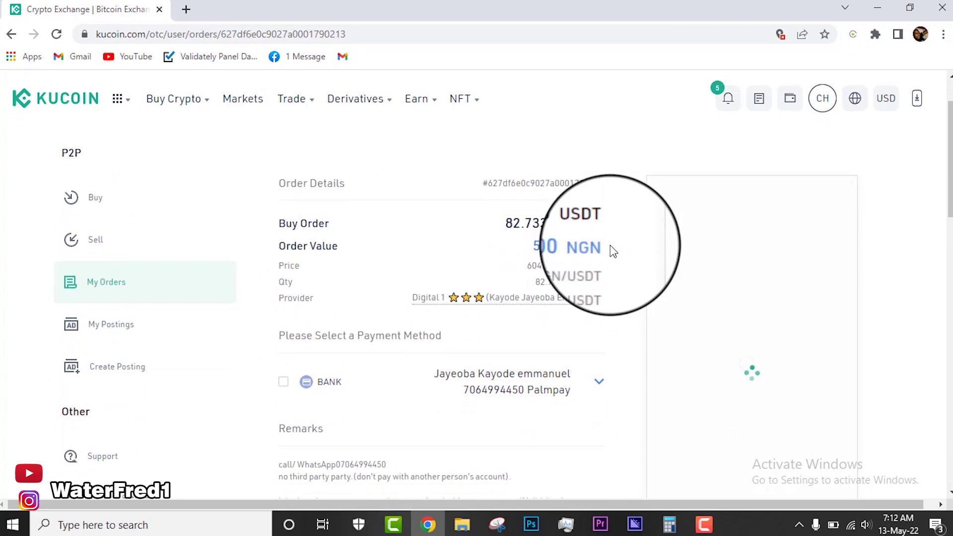
scroll(343, 393, down, 1)
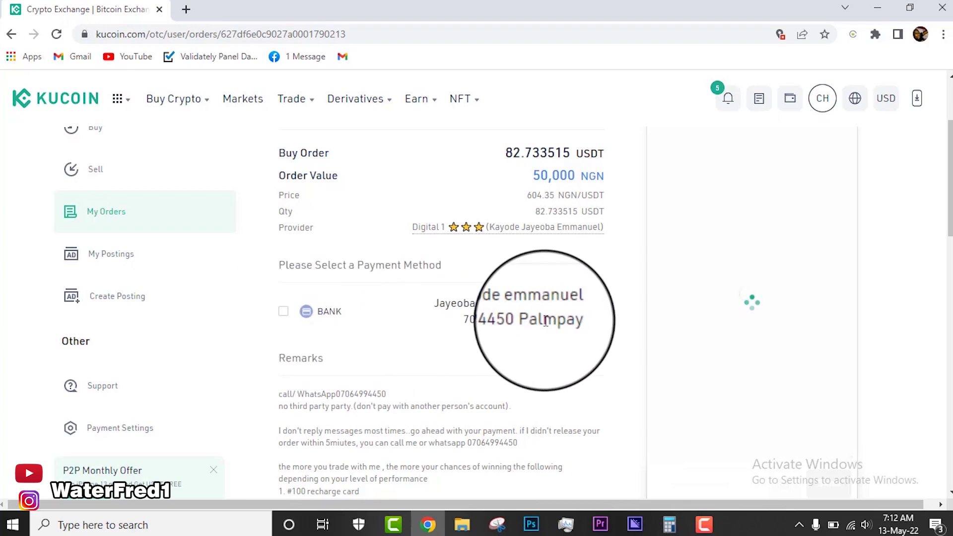
scroll(546, 322, up, 3)
scroll(539, 313, down, 2)
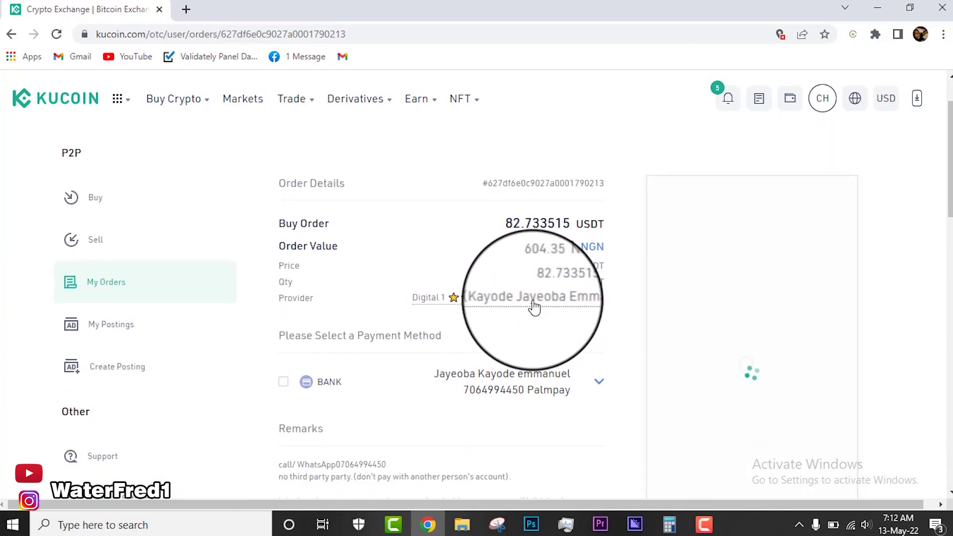
scroll(447, 315, down, 3)
scroll(388, 328, down, 2)
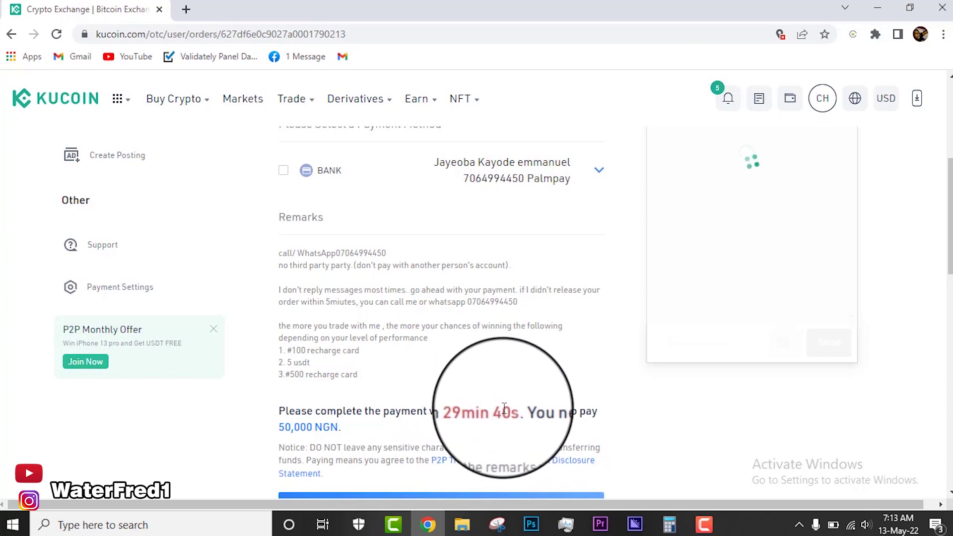
scroll(447, 367, up, 5)
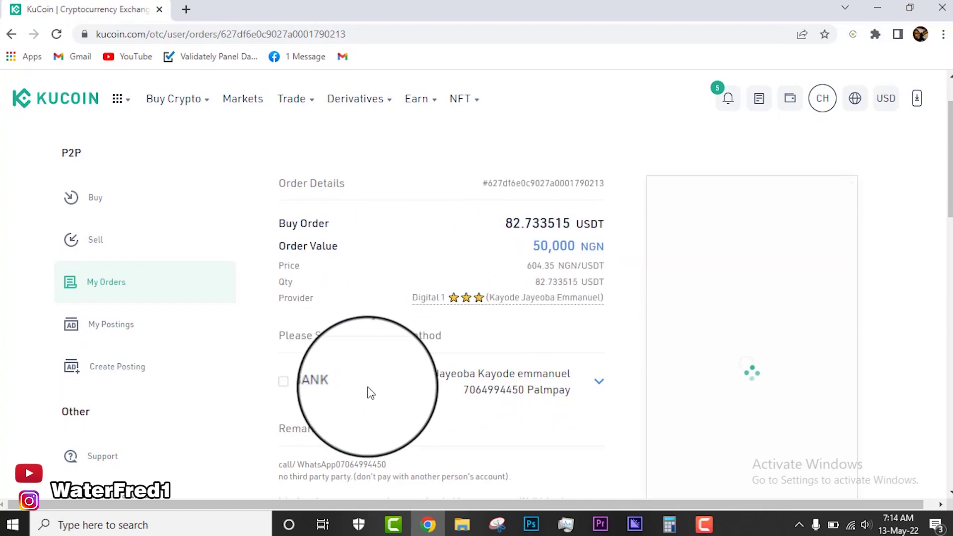
scroll(477, 357, down, 5)
scroll(453, 339, down, 3)
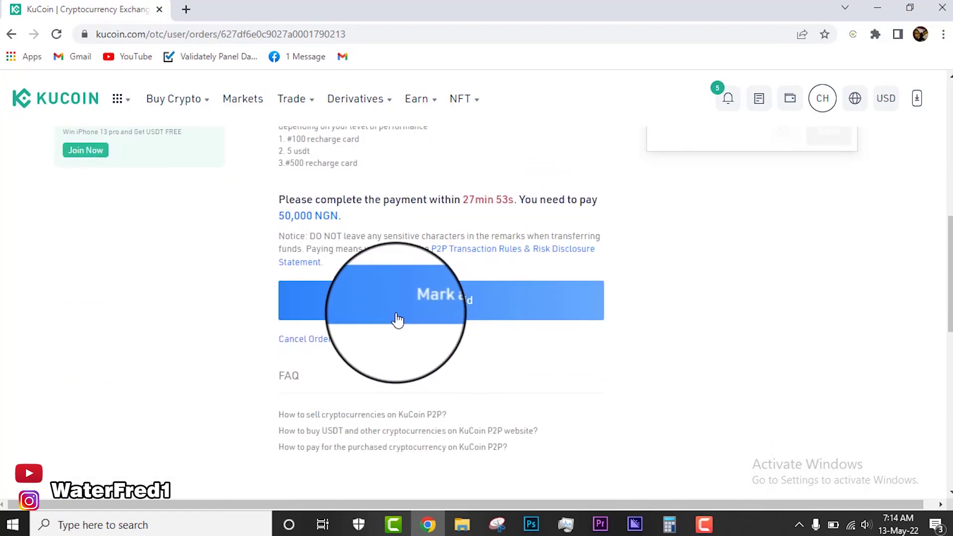
Step: Bring up the Cancel Order confirmation for the unpaid order
click(502, 311)
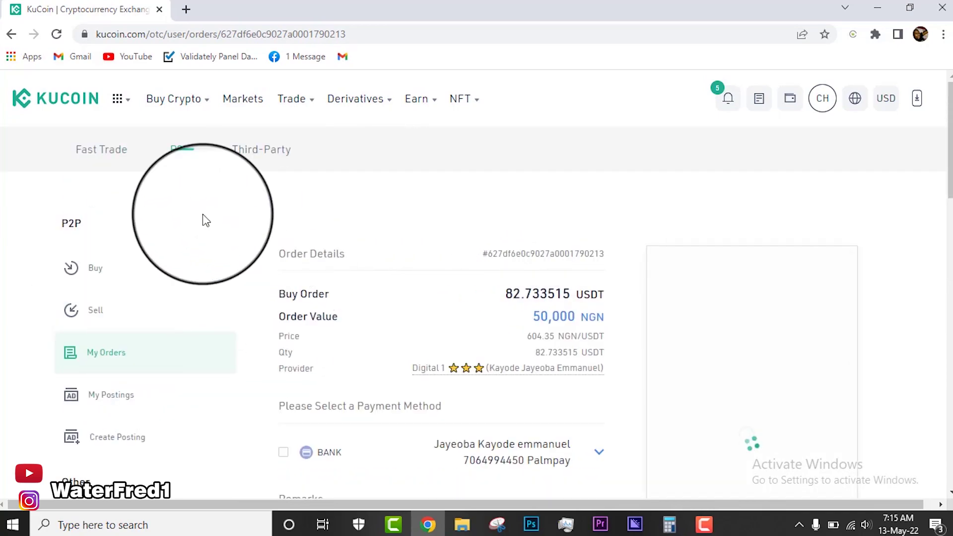
scroll(513, 313, down, 1)
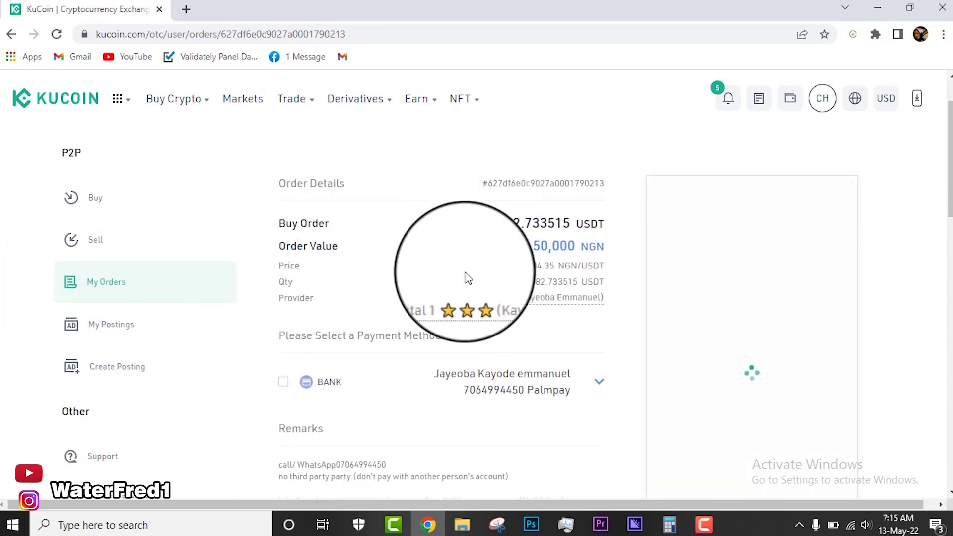
scroll(466, 276, down, 6)
scroll(591, 370, down, 2)
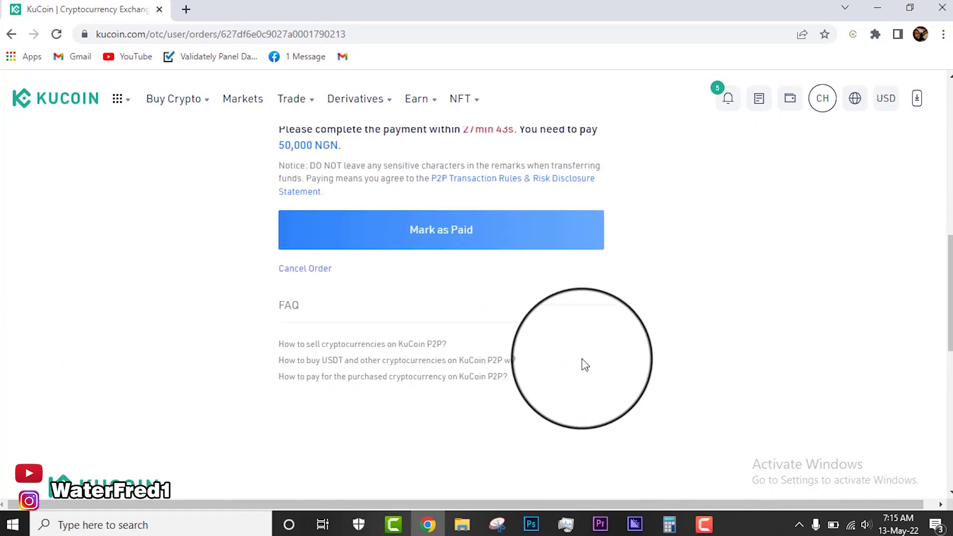
scroll(546, 357, up, 1)
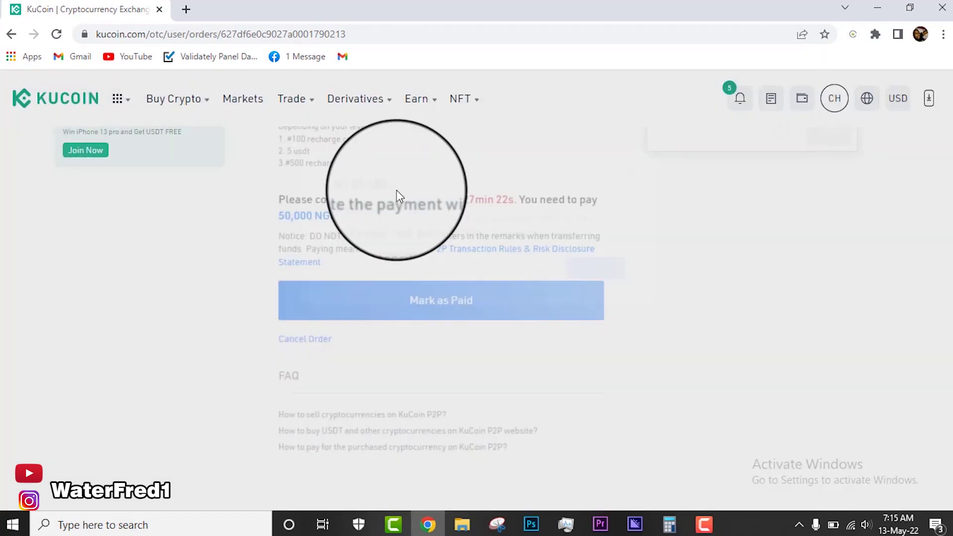
Step: Cancel the 50,000 NGN order and return to the USDT–NGN P2P Sell offers
scroll(348, 233, down, 4)
scroll(314, 269, up, 3)
scroll(316, 269, up, 4)
scroll(340, 265, up, 3)
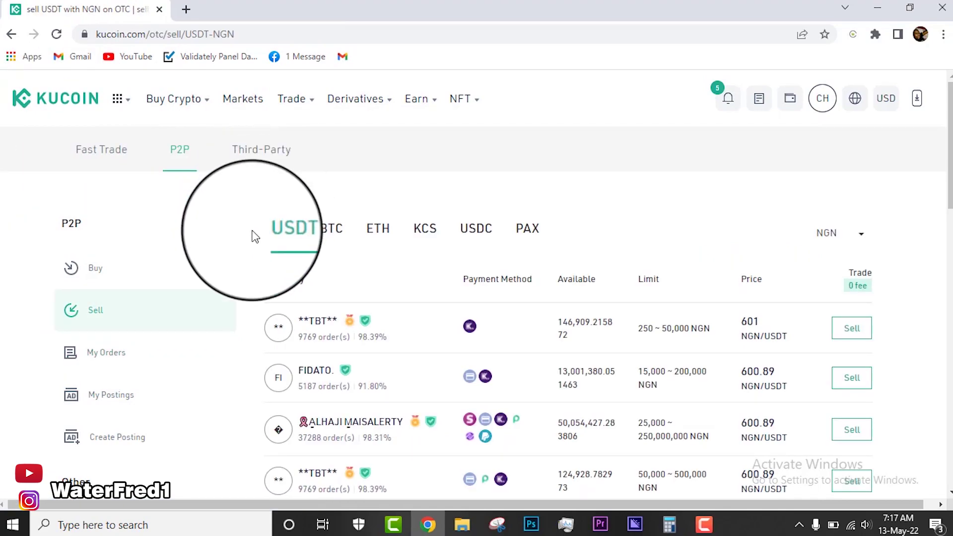
Step: Go to the Asset Overview showing 100.40000073 USDT in the Main Account
scroll(238, 256, down, 4)
scroll(278, 273, up, 4)
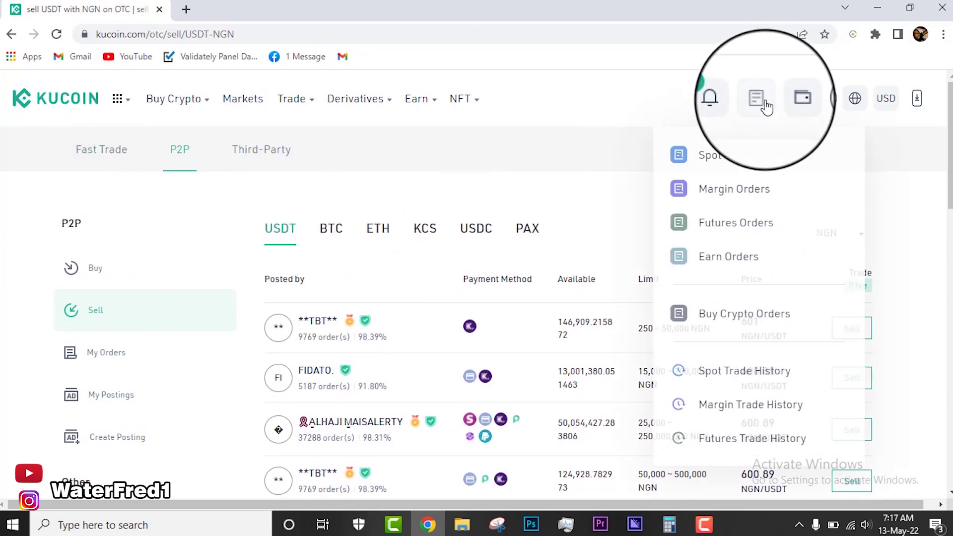
mouse_move(791, 102)
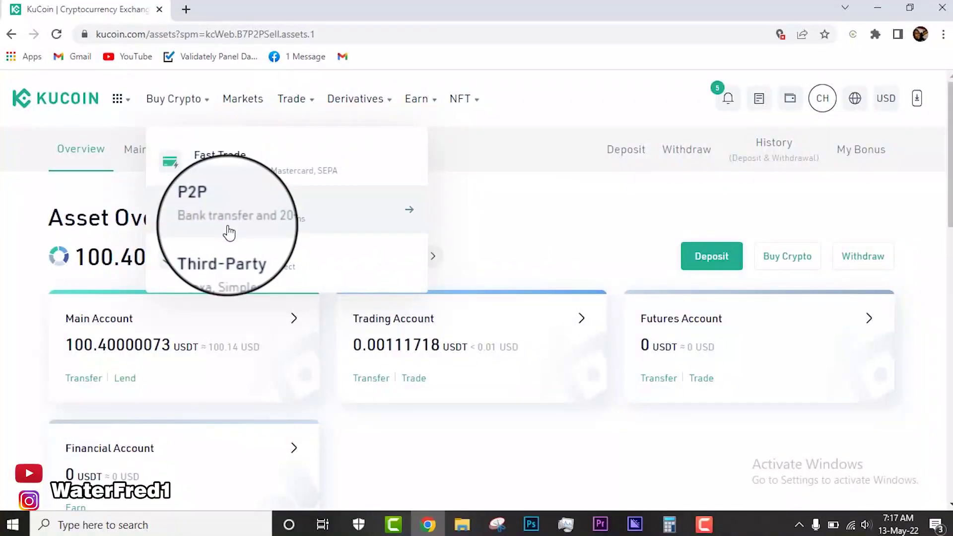
Step: Open P2P and switch to Sell offers for USDT in NGN, down to 600.89
click(215, 211)
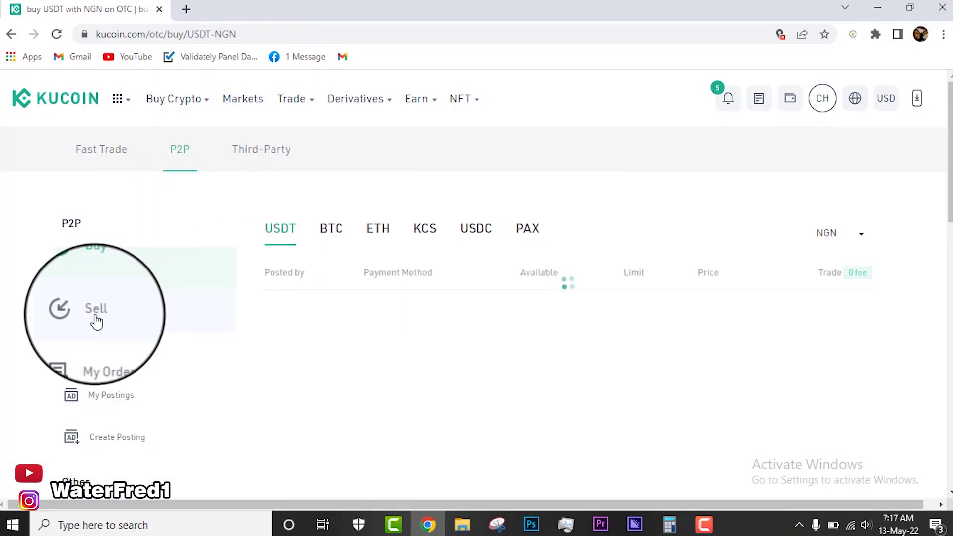
click(95, 317)
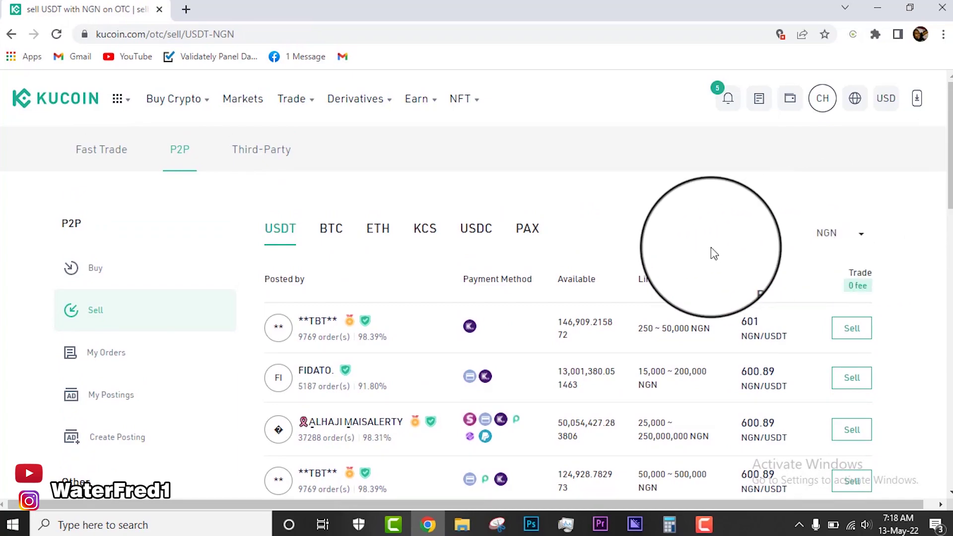
scroll(436, 309, down, 1)
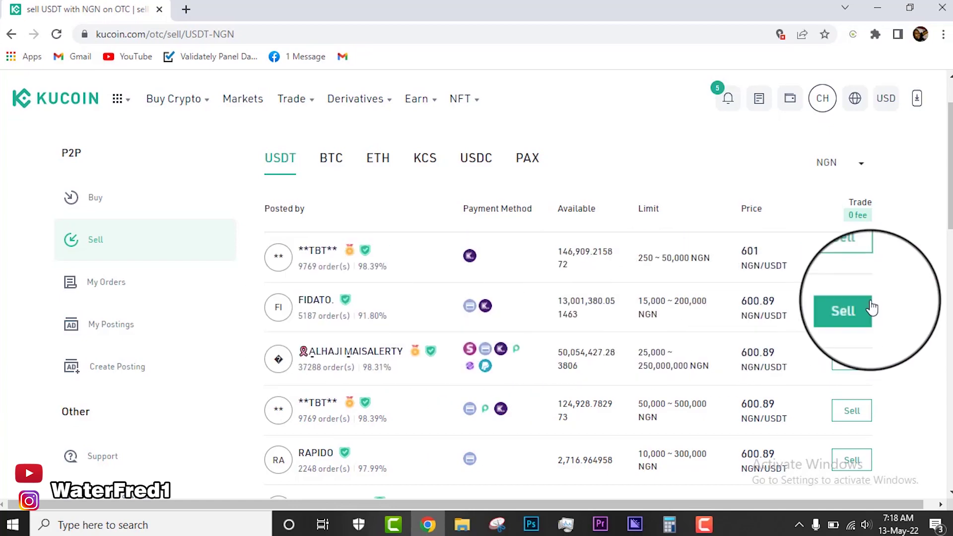
Step: Open the sell form for the 600.89 NGN/USDT offer and enter 100.40 USDT (60329.36 NGN)
click(853, 311)
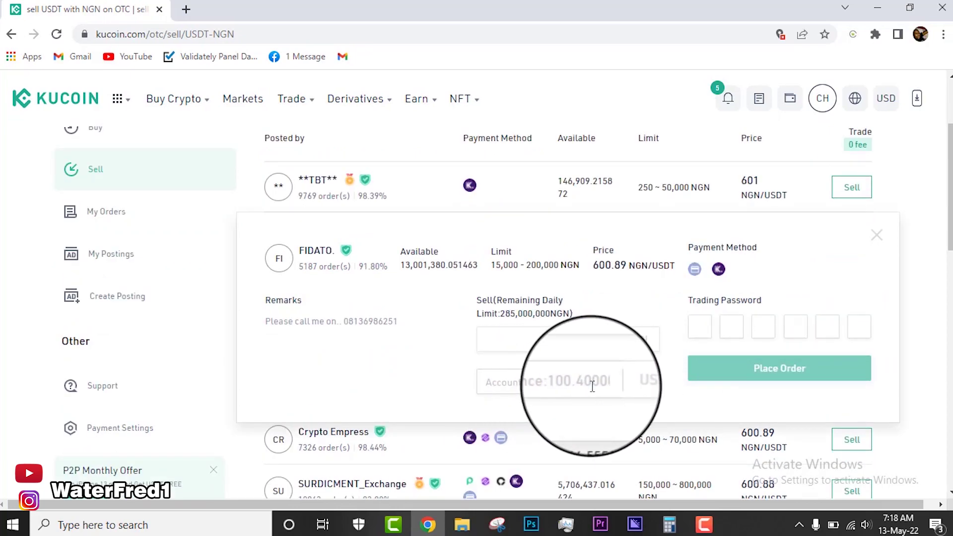
click(559, 381)
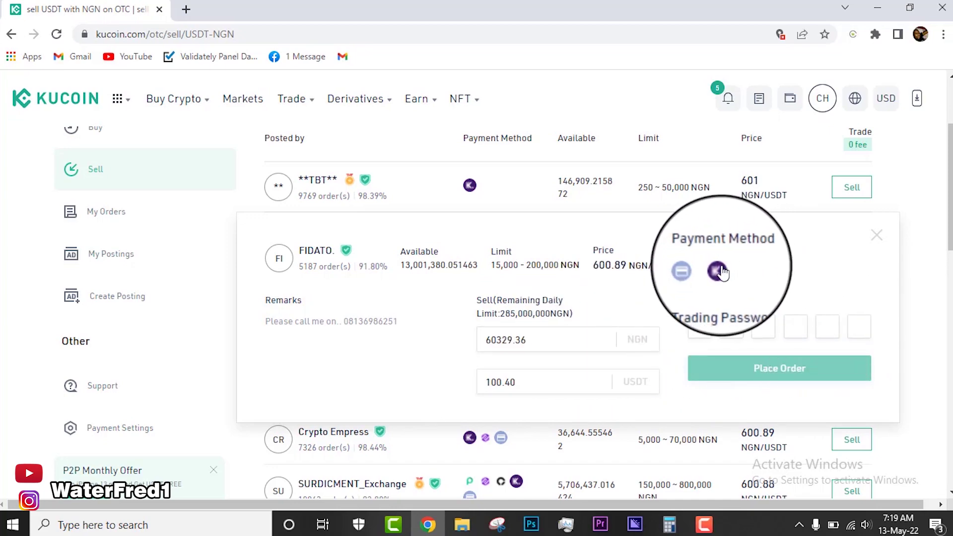
mouse_move(720, 275)
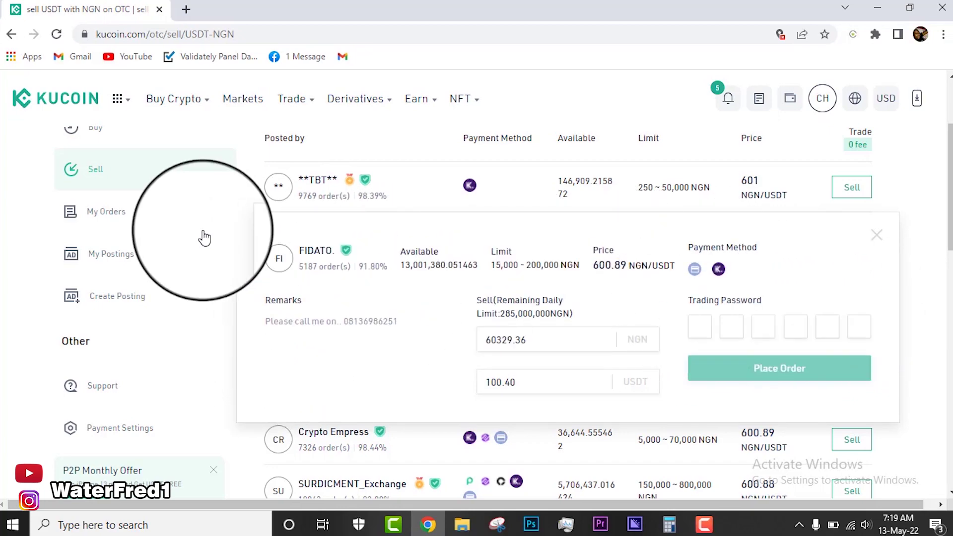
scroll(164, 278, down, 1)
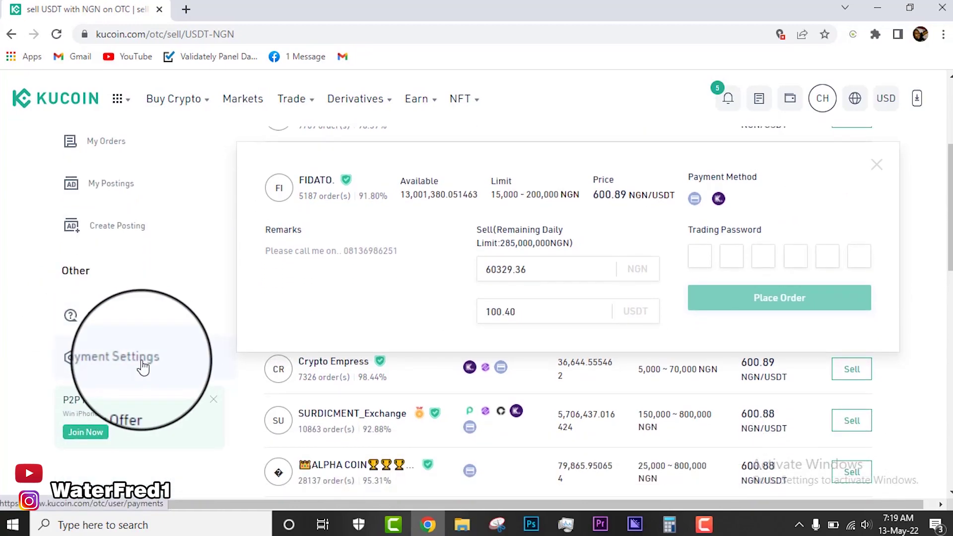
scroll(138, 367, up, 1)
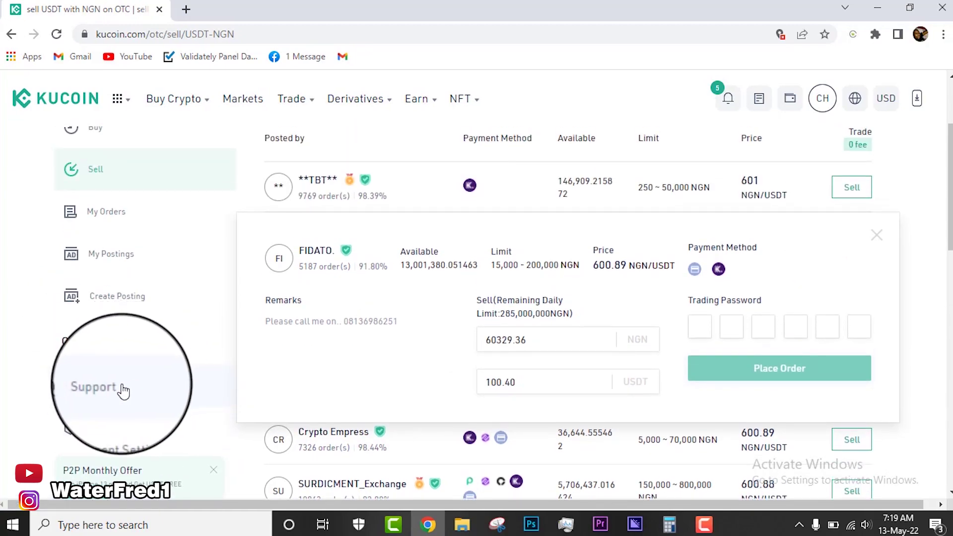
Step: Review the P2P Payment Settings list to confirm the Kuda Bank method is enabled
click(110, 435)
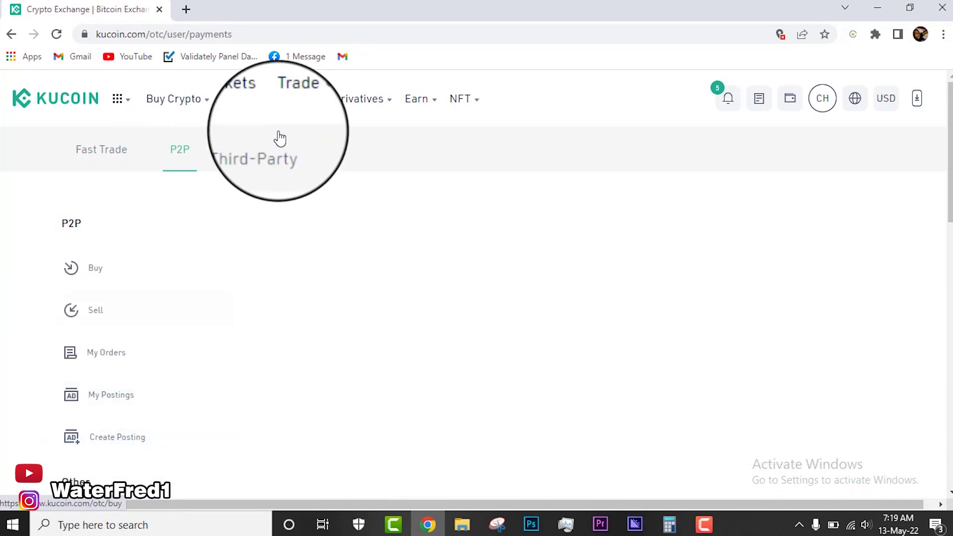
scroll(88, 437, down, 3)
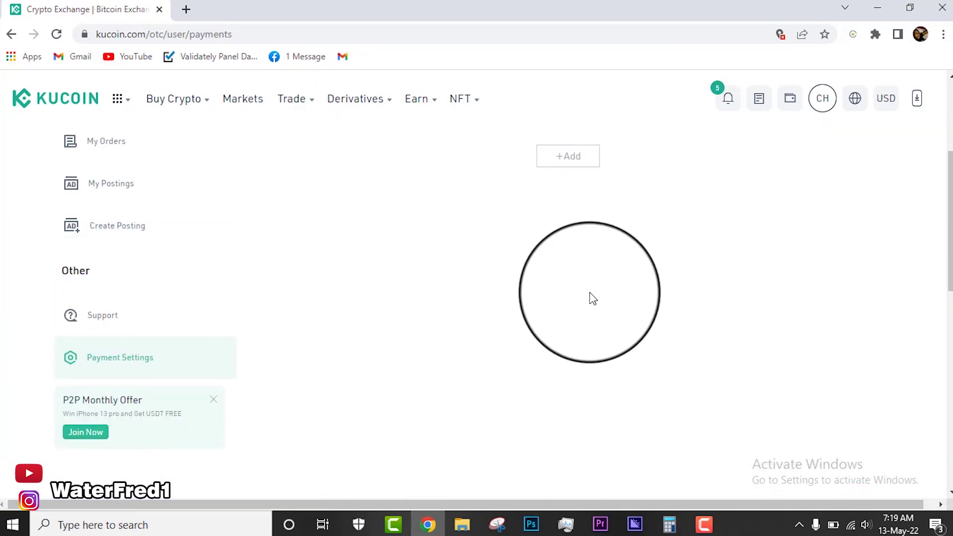
scroll(432, 278, up, 4)
scroll(388, 313, down, 1)
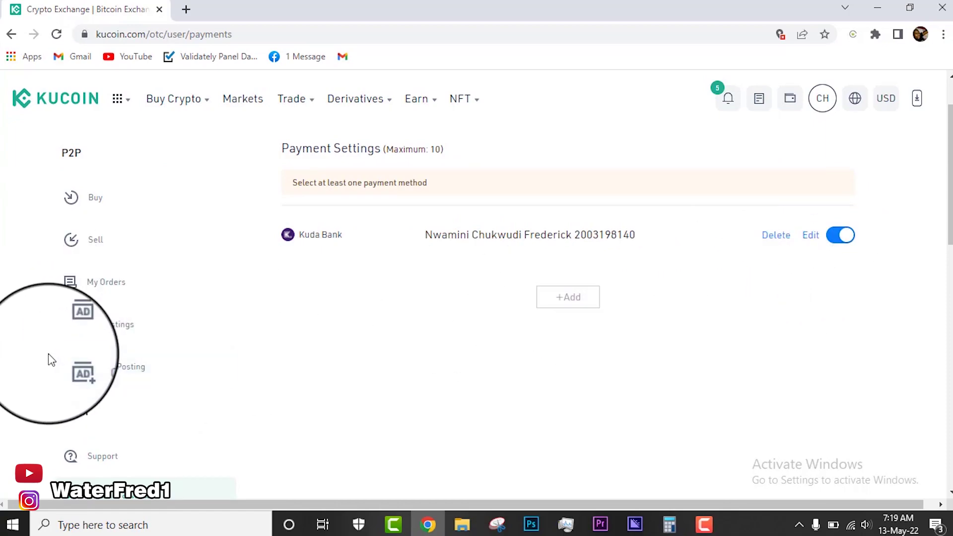
scroll(49, 354, up, 1)
Step: Sell 100.40 USDT on the 600.89 NGN offer for 60,329.36 NGN, authorised with the trading password
click(97, 312)
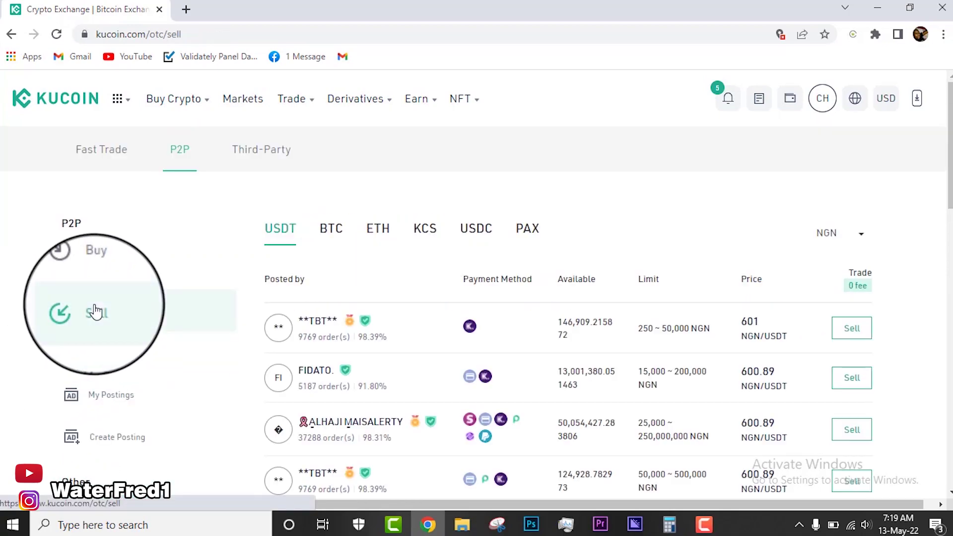
scroll(546, 341, down, 1)
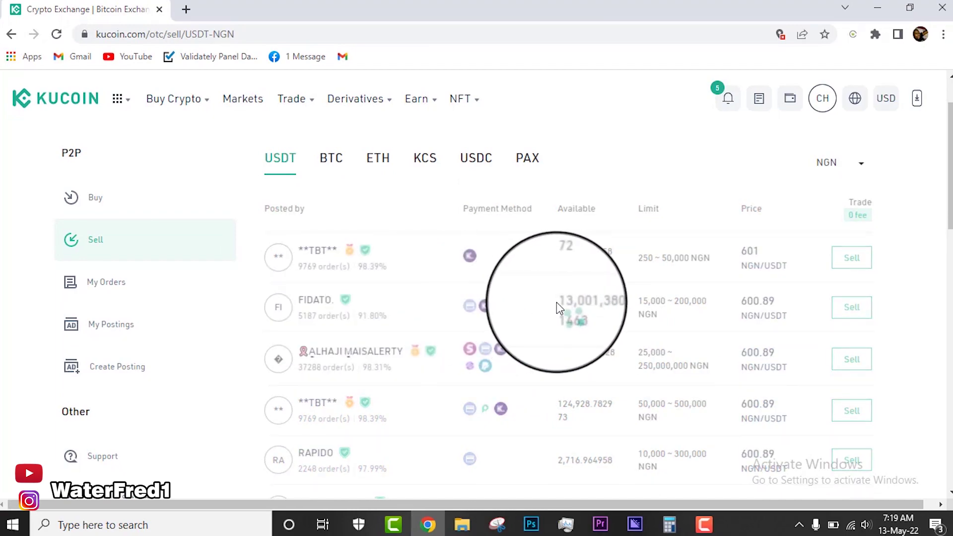
click(852, 307)
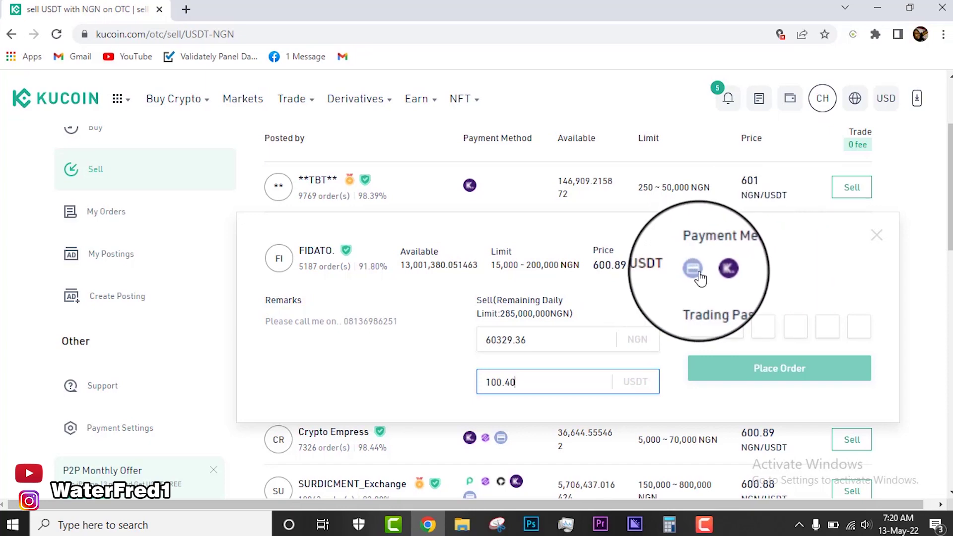
click(723, 321)
text(*)
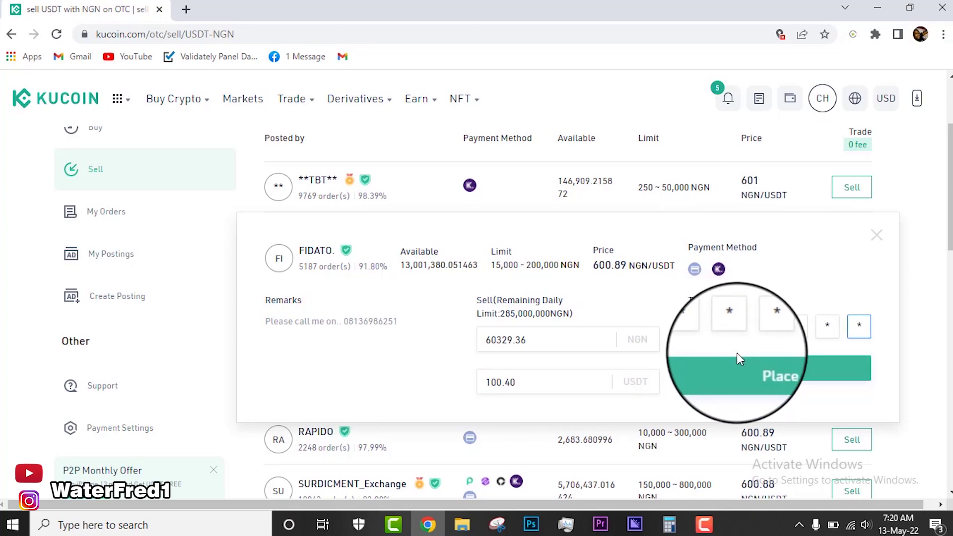
click(781, 378)
scroll(499, 263, down, 3)
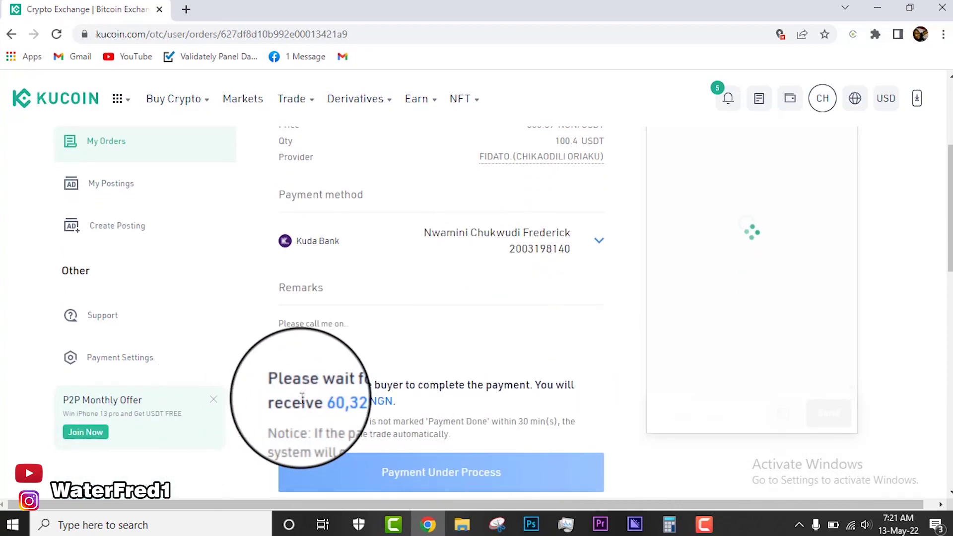
scroll(550, 450, down, 4)
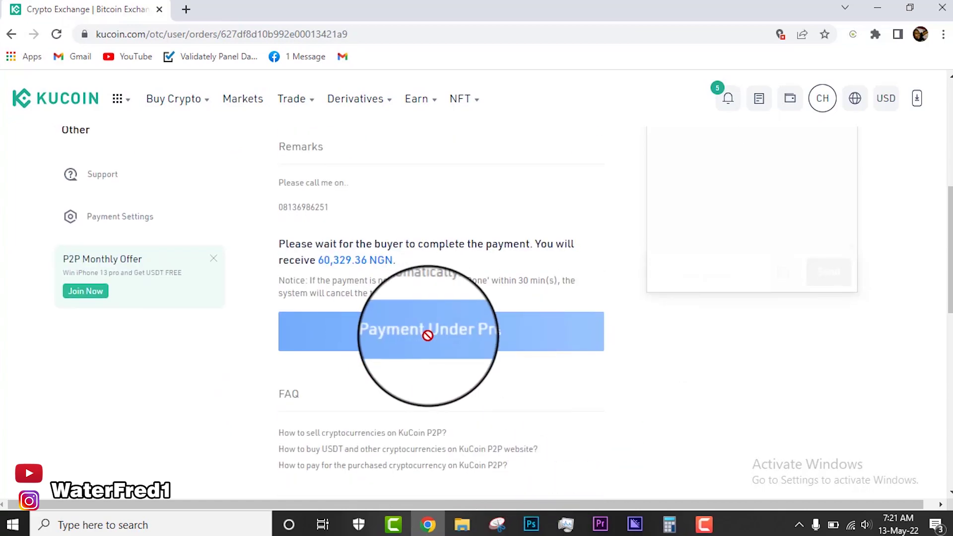
scroll(434, 345, up, 2)
scroll(470, 347, up, 4)
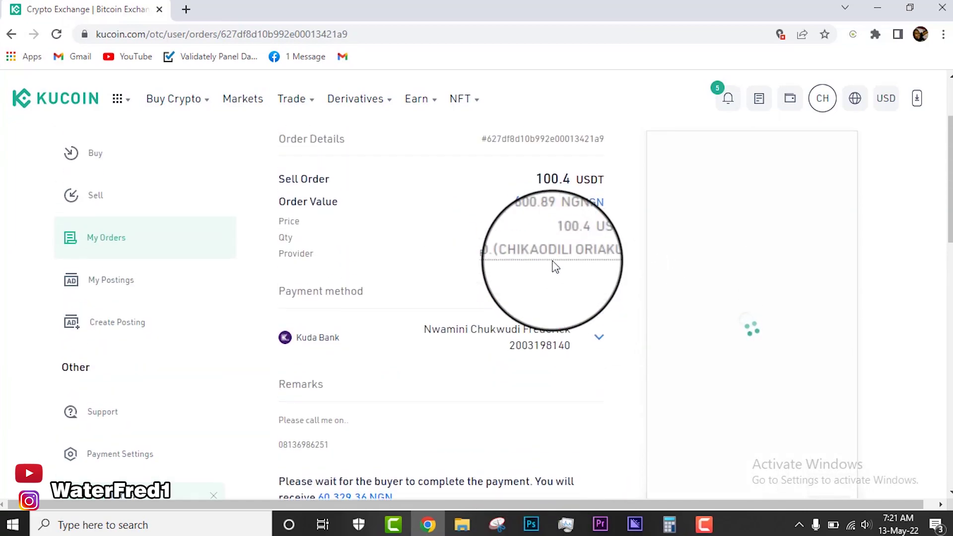
scroll(695, 291, down, 2)
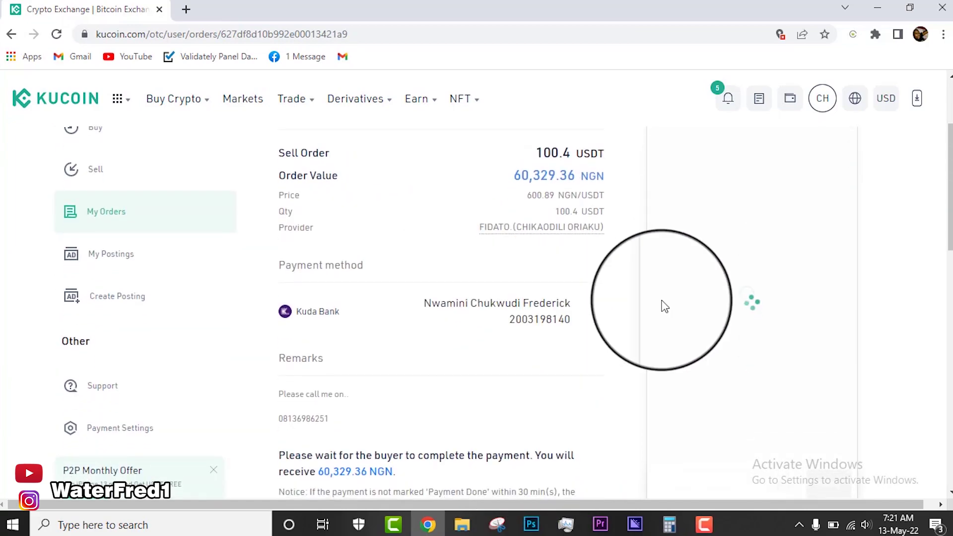
scroll(478, 323, down, 1)
scroll(479, 330, down, 2)
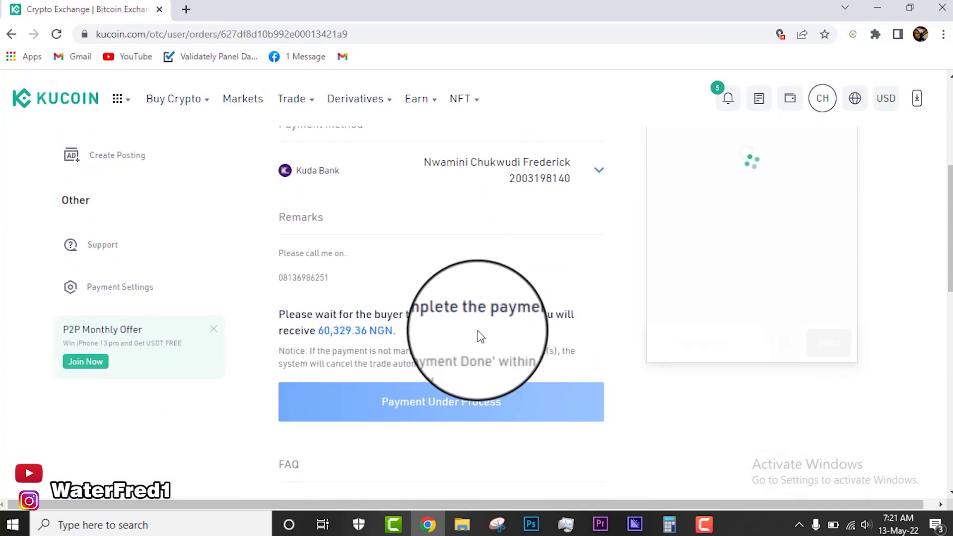
scroll(481, 337, up, 4)
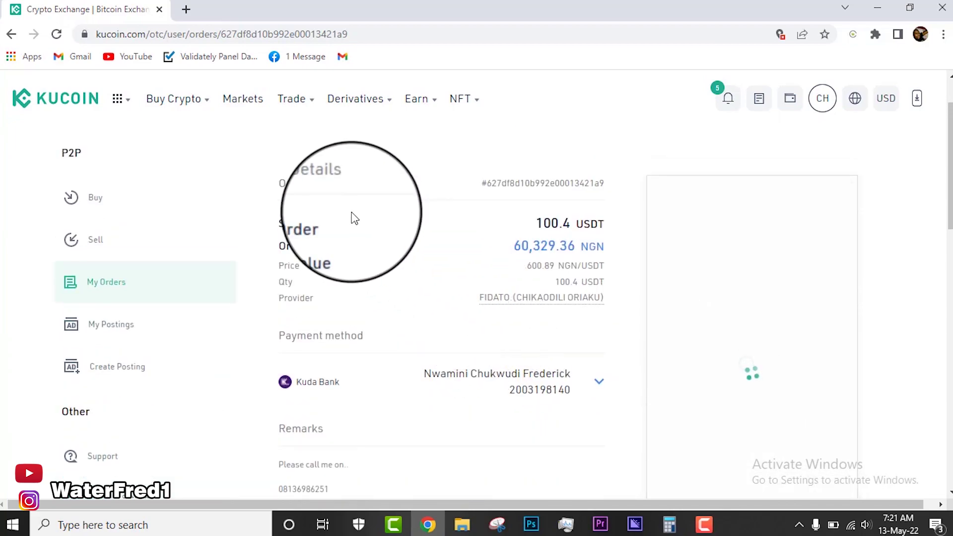
scroll(351, 249, down, 3)
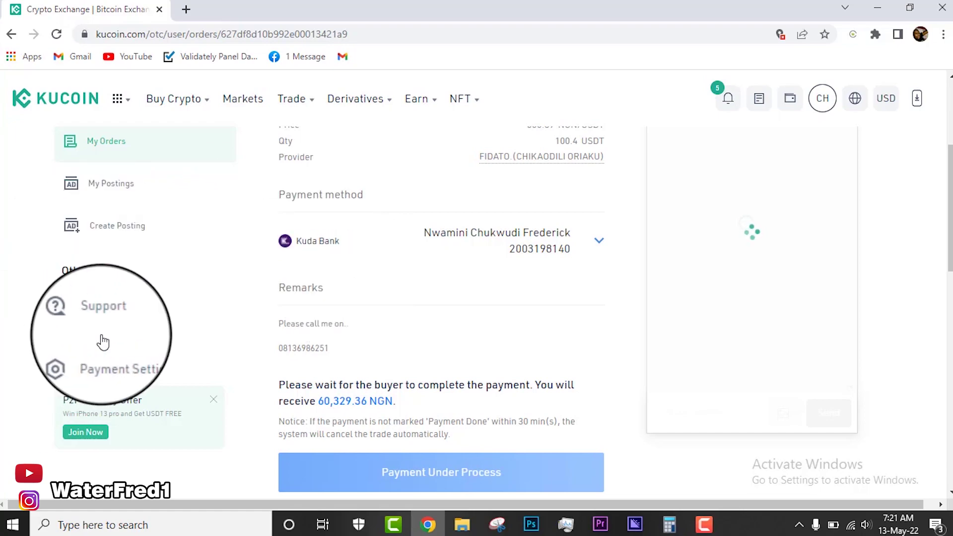
scroll(104, 251, up, 2)
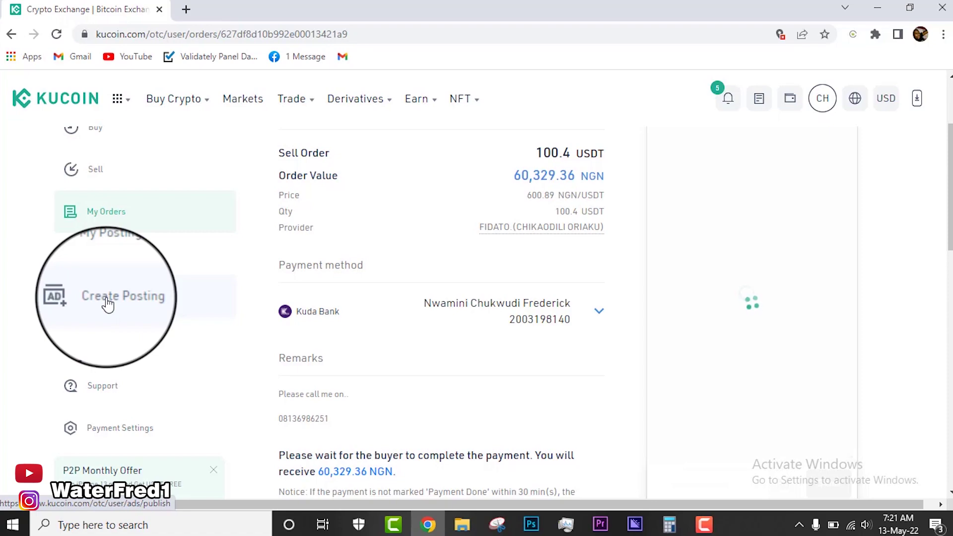
click(109, 304)
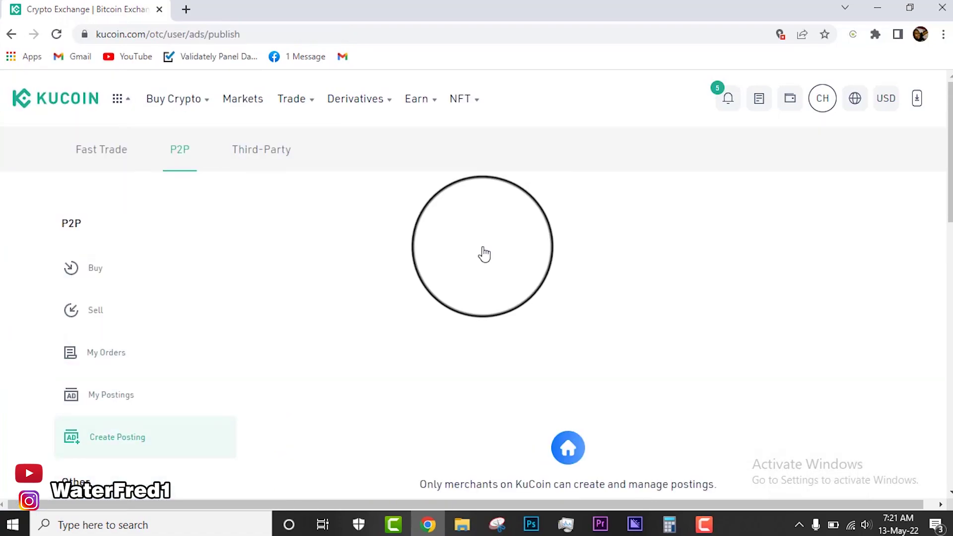
scroll(540, 302, down, 4)
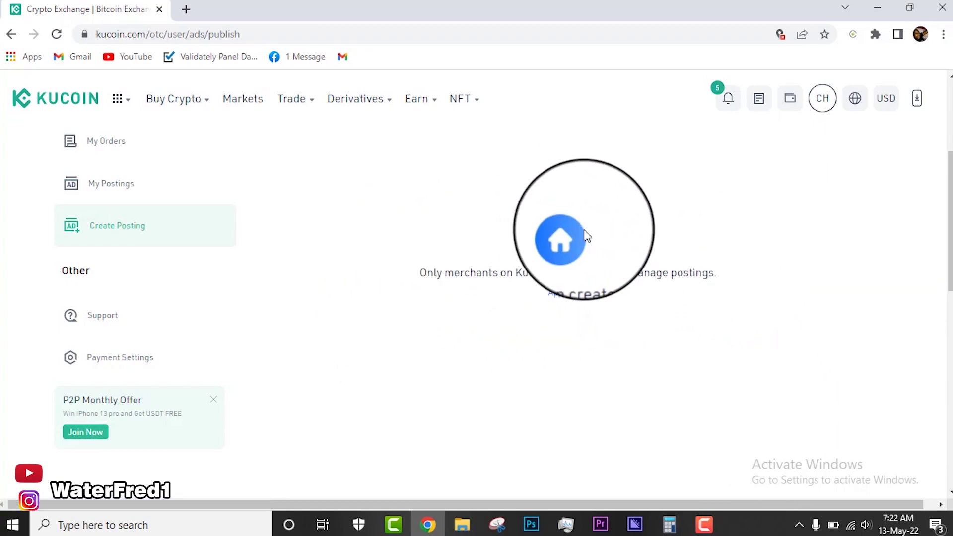
scroll(583, 237, up, 2)
scroll(584, 234, up, 2)
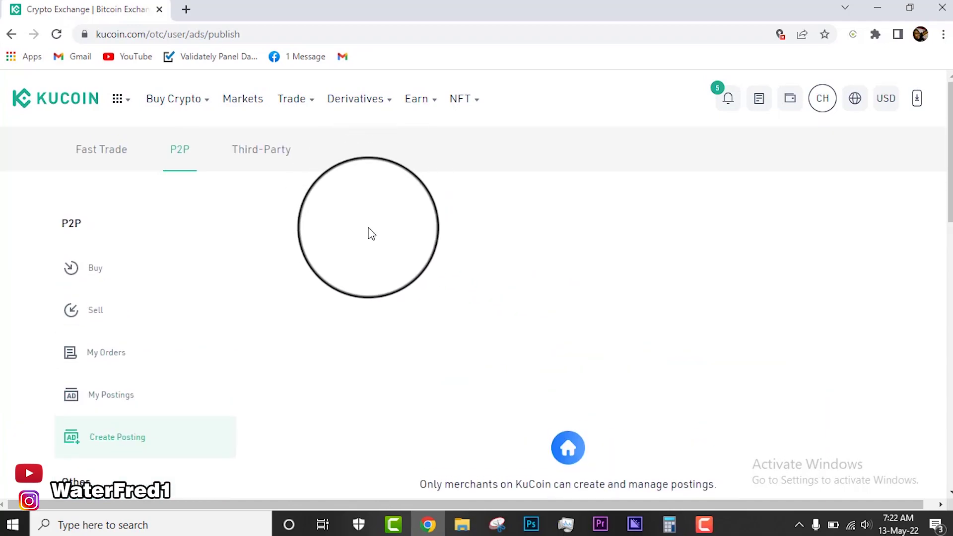
scroll(23, 306, down, 2)
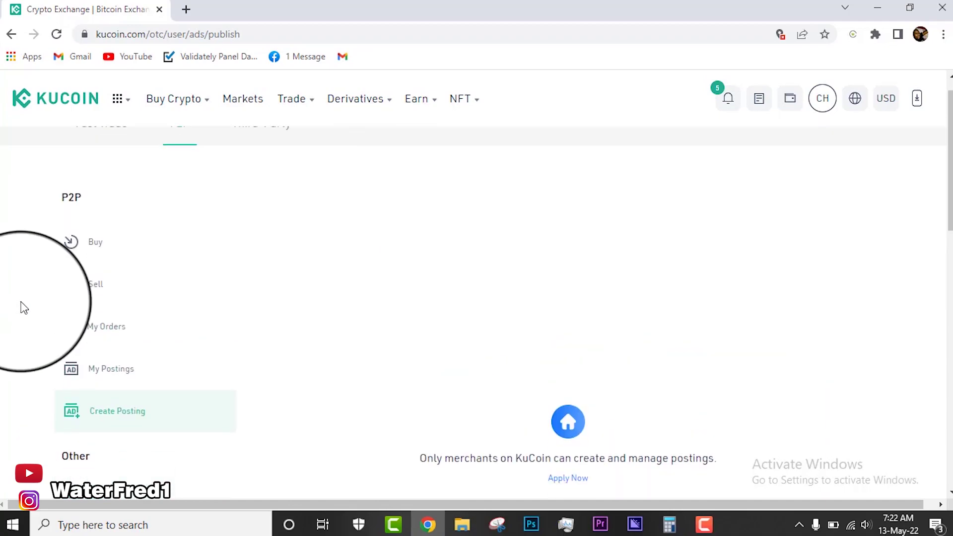
scroll(65, 334, down, 3)
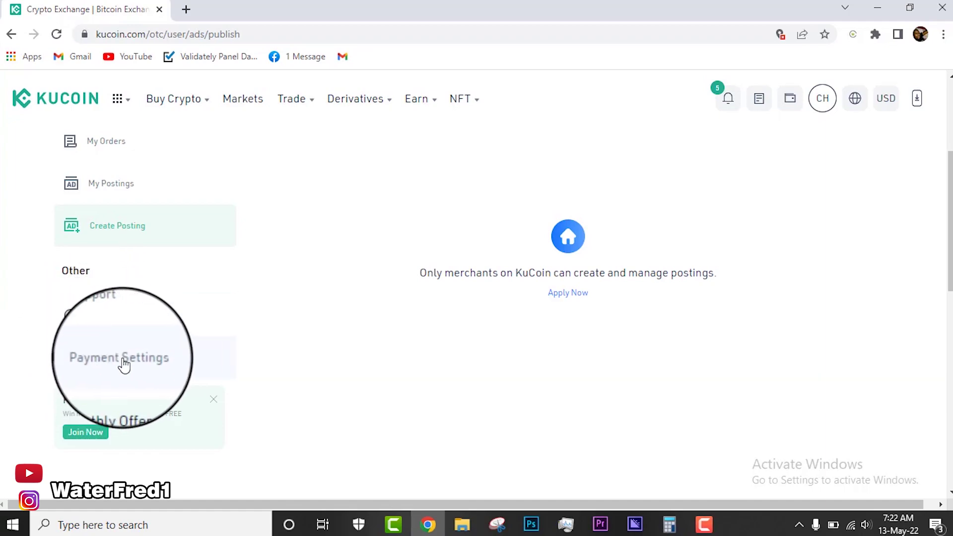
scroll(125, 365, up, 5)
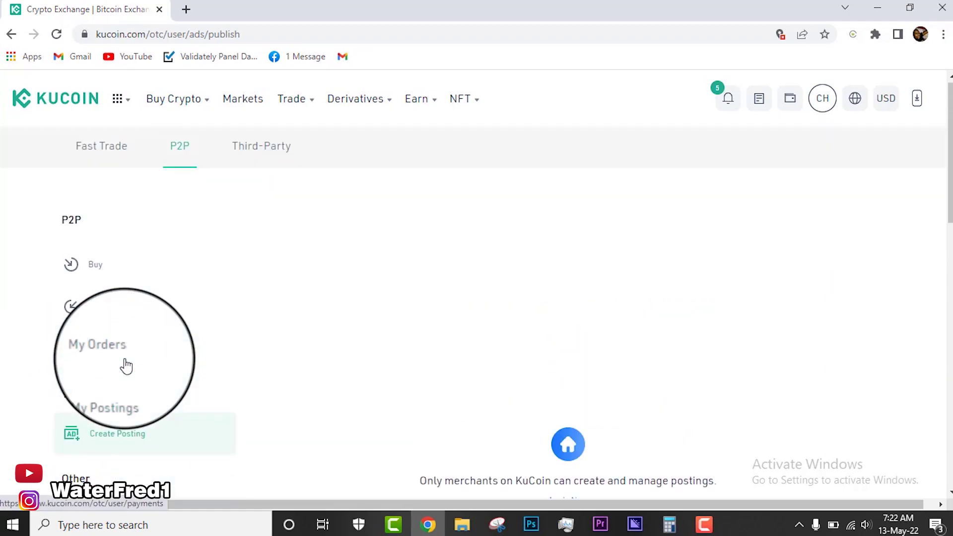
scroll(147, 309, down, 5)
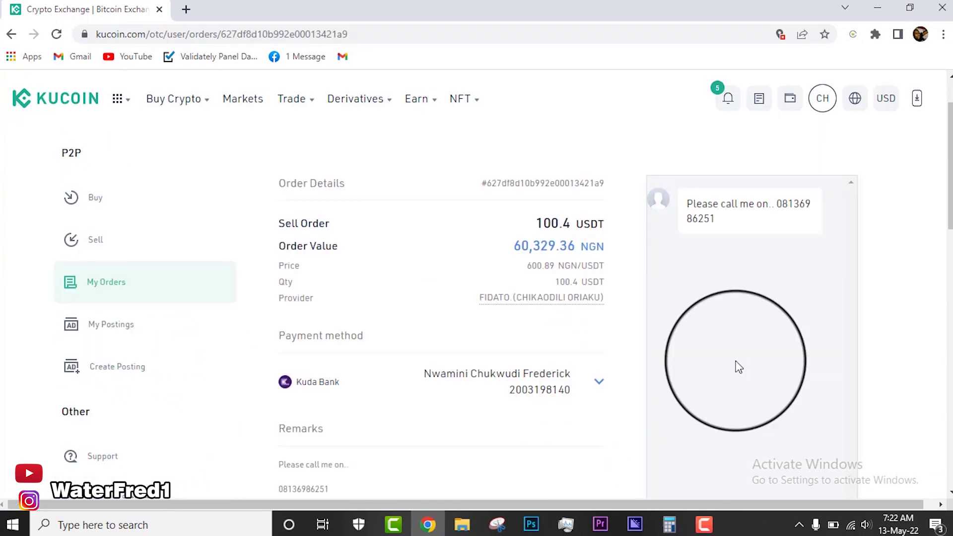
Step: Message the buyer 'Hi' and 'please make payment' in the order chat
scroll(730, 223, down, 5)
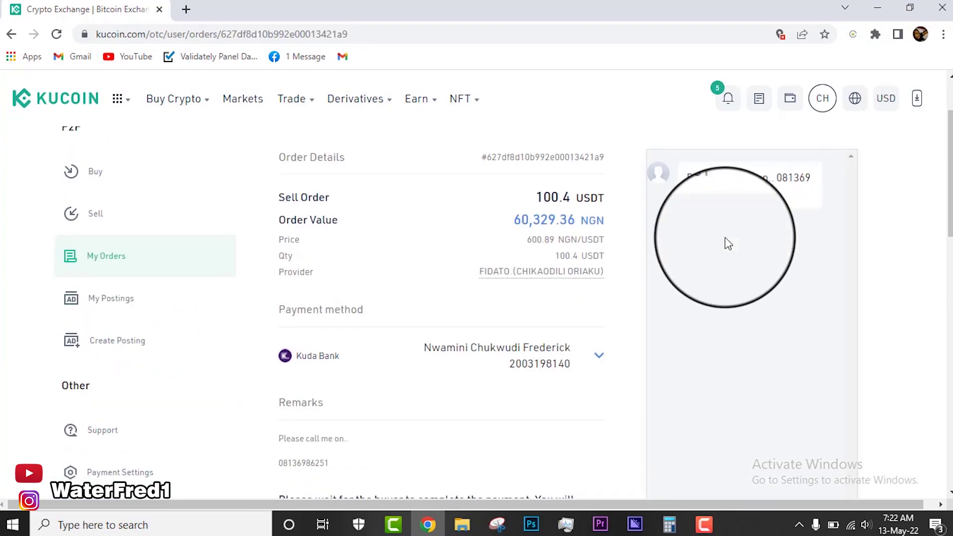
click(705, 277)
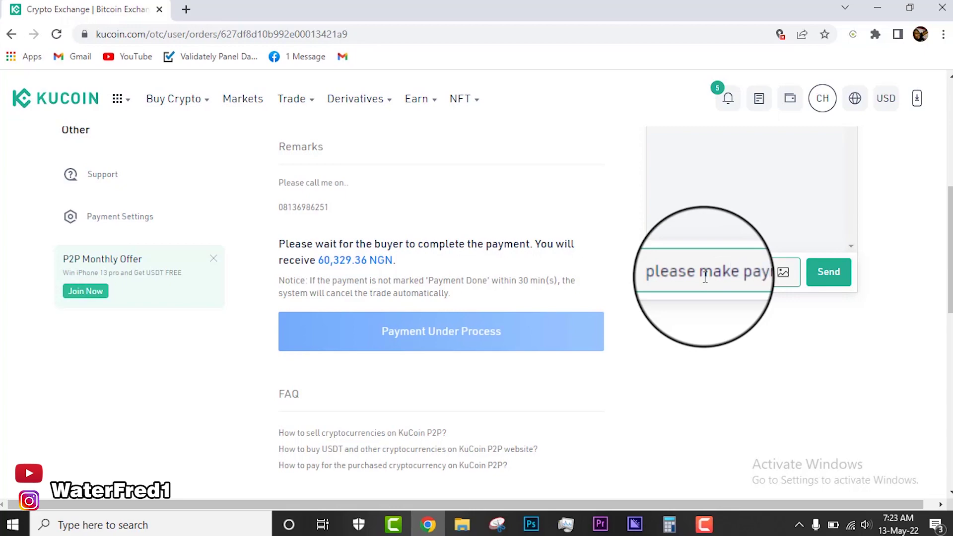
scroll(864, 340, up, 5)
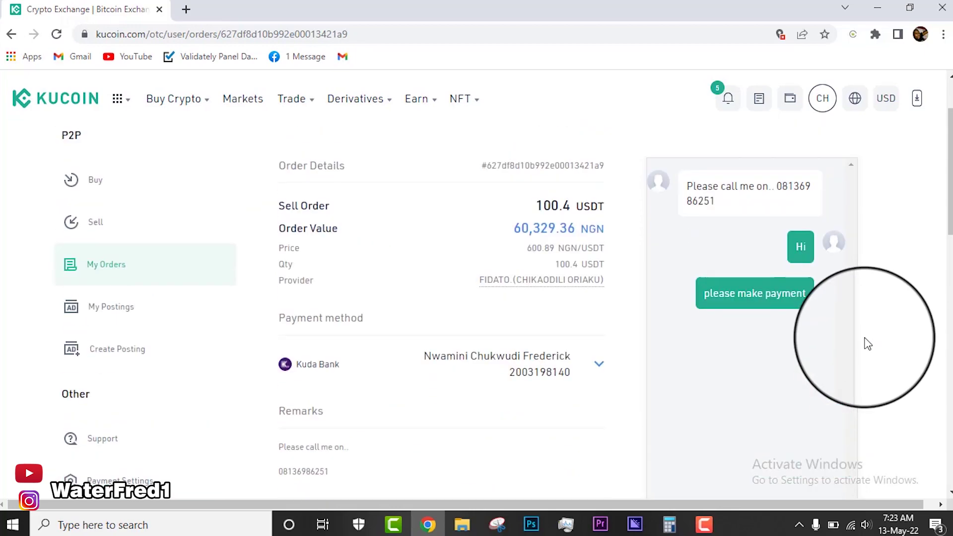
scroll(856, 342, down, 2)
scroll(846, 345, down, 1)
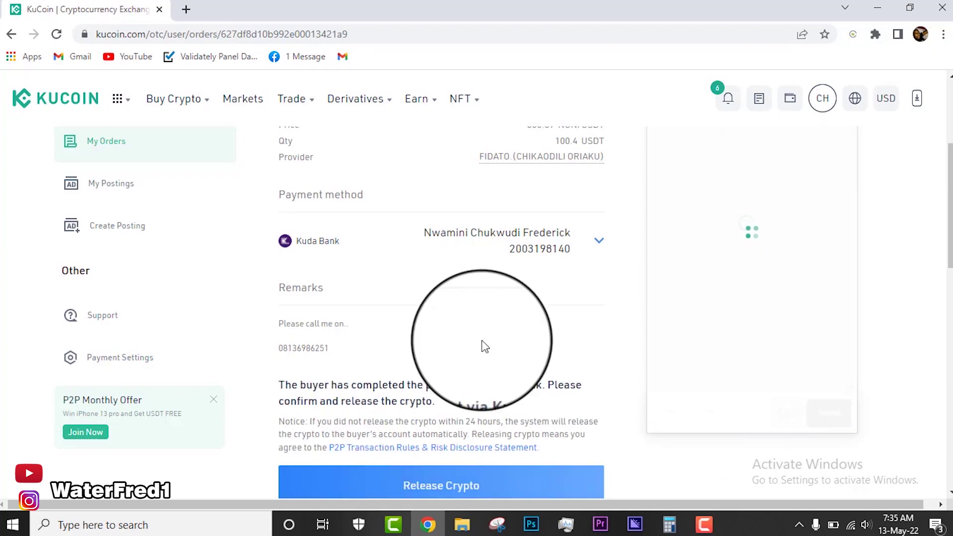
Step: Release the 100.4 USDT, accepting the Risk Warning and passing verification with the trading password
scroll(437, 333, down, 3)
scroll(437, 334, up, 3)
scroll(447, 322, up, 4)
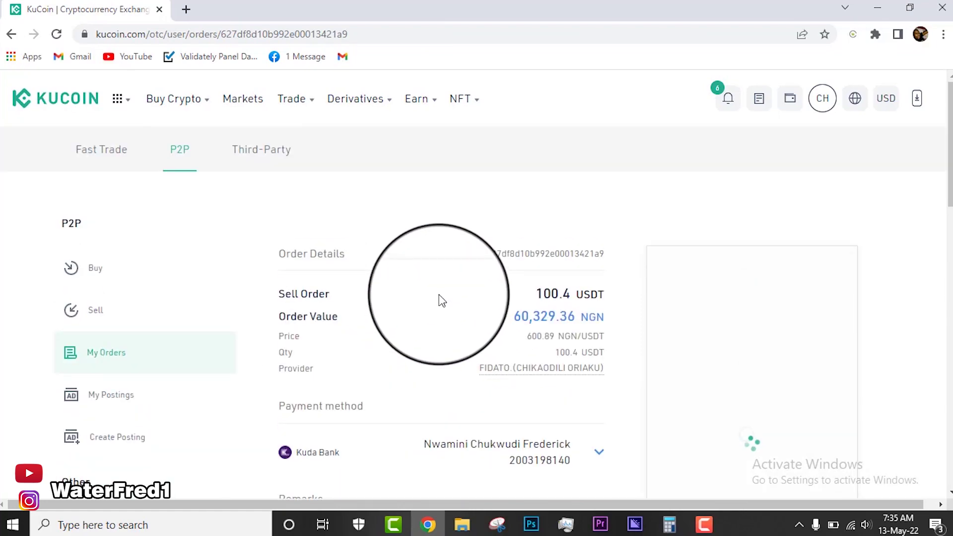
scroll(437, 308, down, 4)
scroll(436, 313, up, 5)
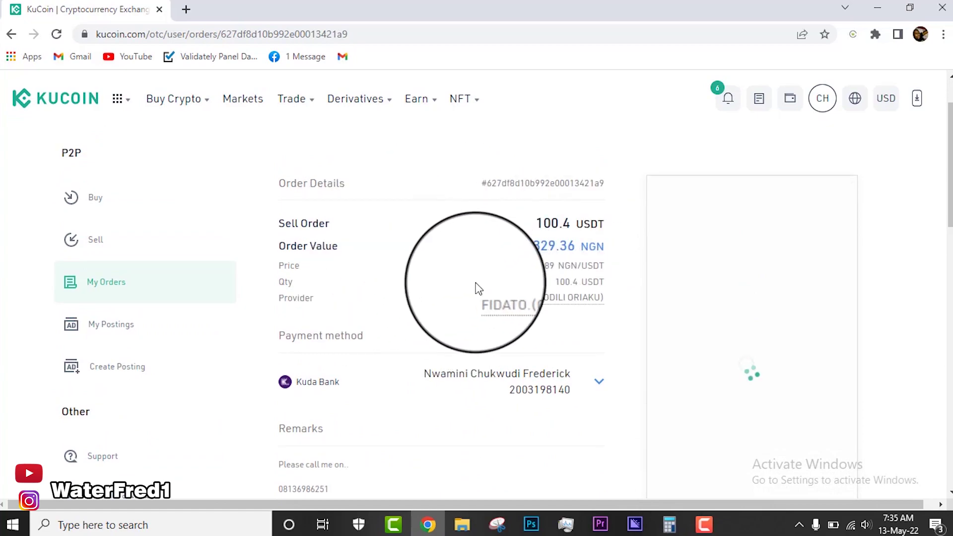
scroll(466, 298, down, 5)
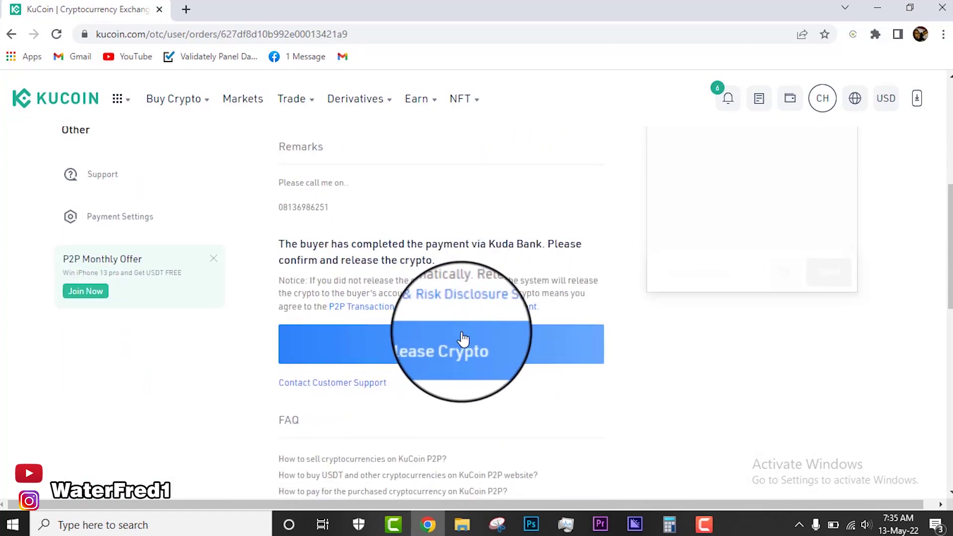
scroll(467, 342, up, 2)
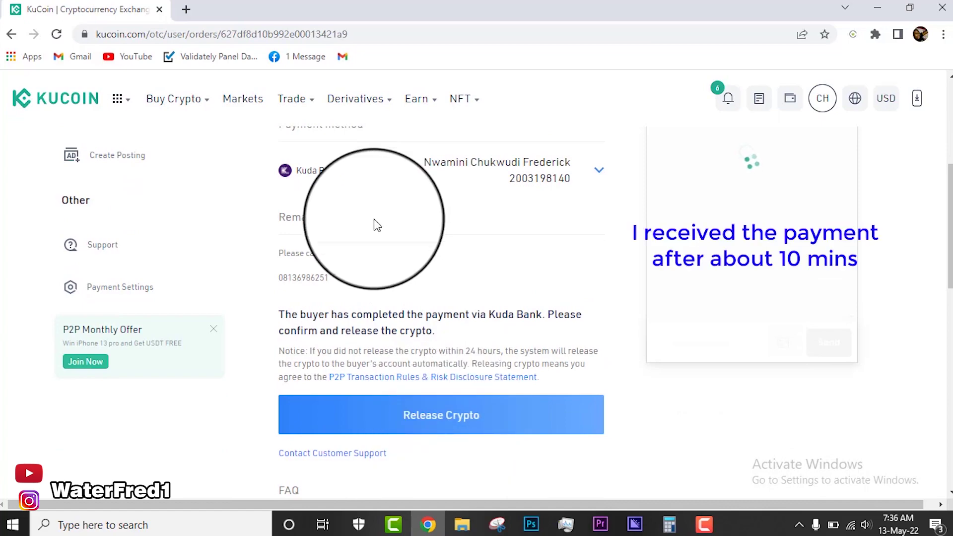
click(443, 424)
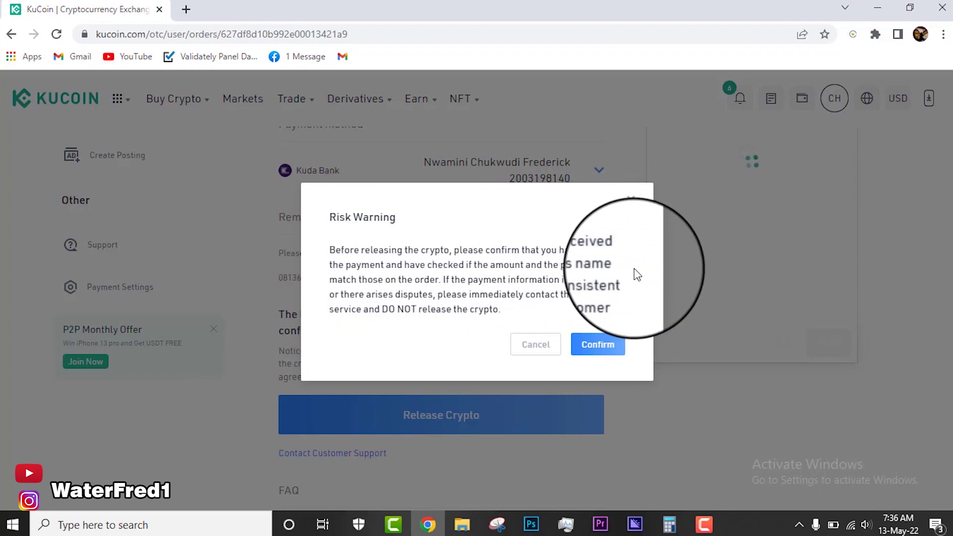
click(599, 347)
click(376, 298)
text(**)
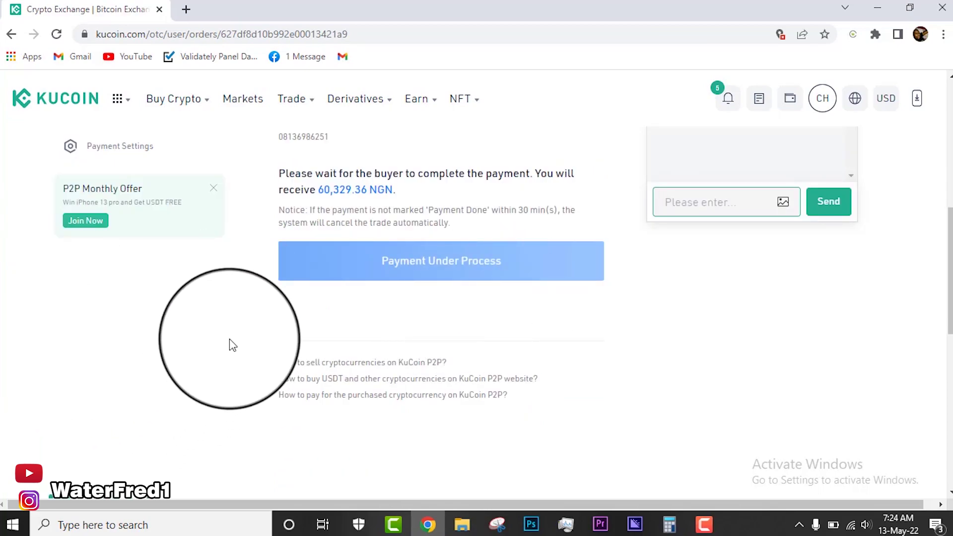
Step: Open the three P2P FAQ articles in tabs and view 'How to Sell Digital Assets on KuCoin P2P'
middle_click(366, 368)
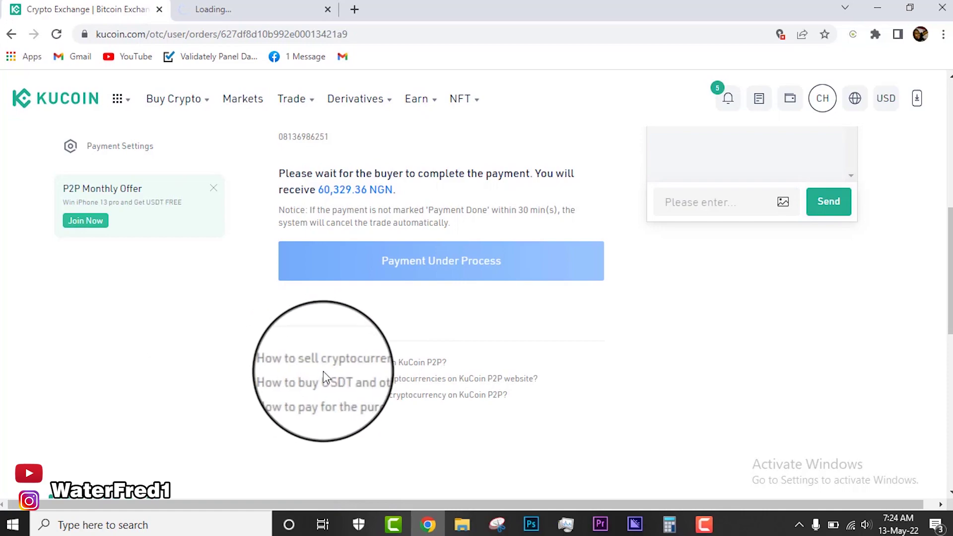
click(446, 385)
click(134, 11)
click(405, 396)
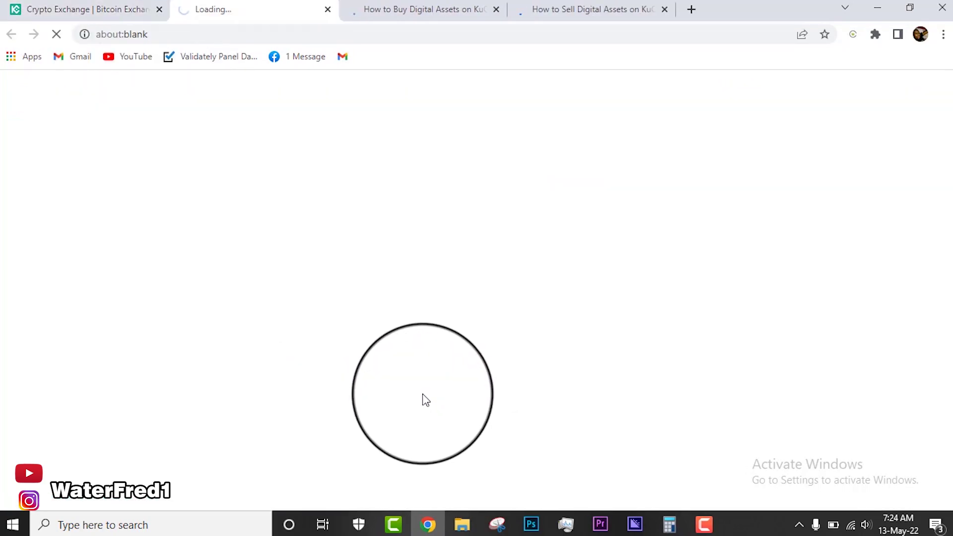
click(616, 10)
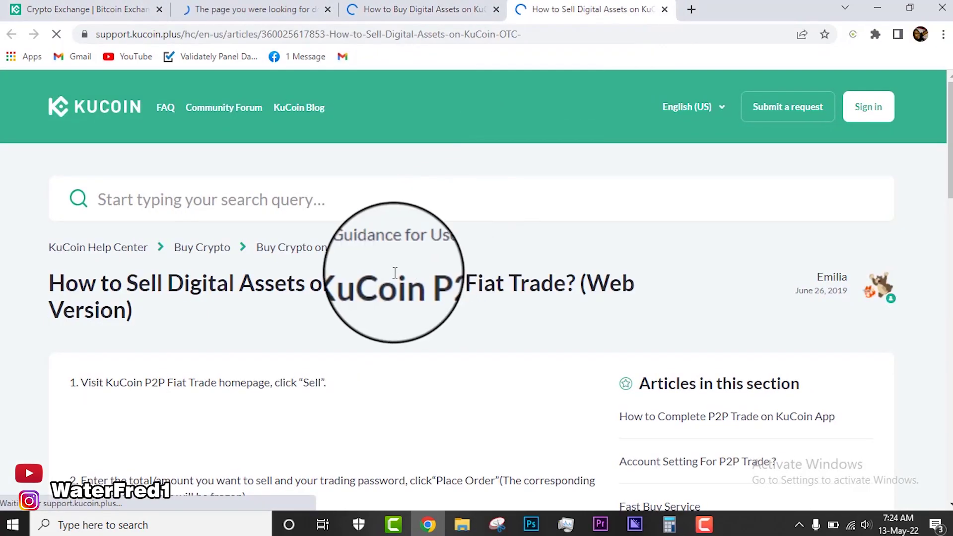